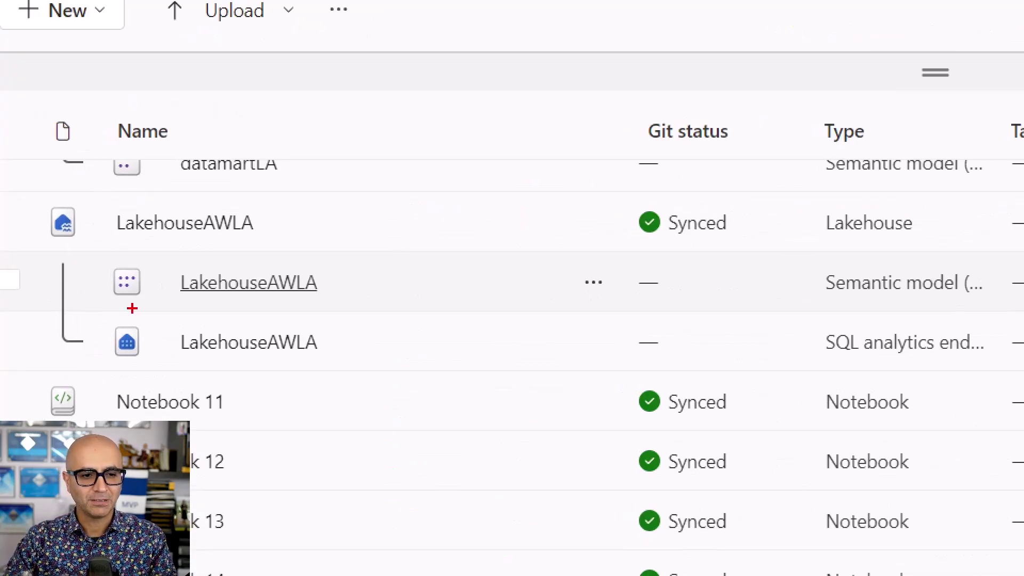
# Open the LakehouseAWLA lakehouse from the workspace list and switch to its SQL analytics endpoint.
pyautogui.moveTo(98, 255)
pyautogui.mouseDown()
pyautogui.moveTo(870, 291)
pyautogui.moveTo(996, 309)
pyautogui.mouseUp()
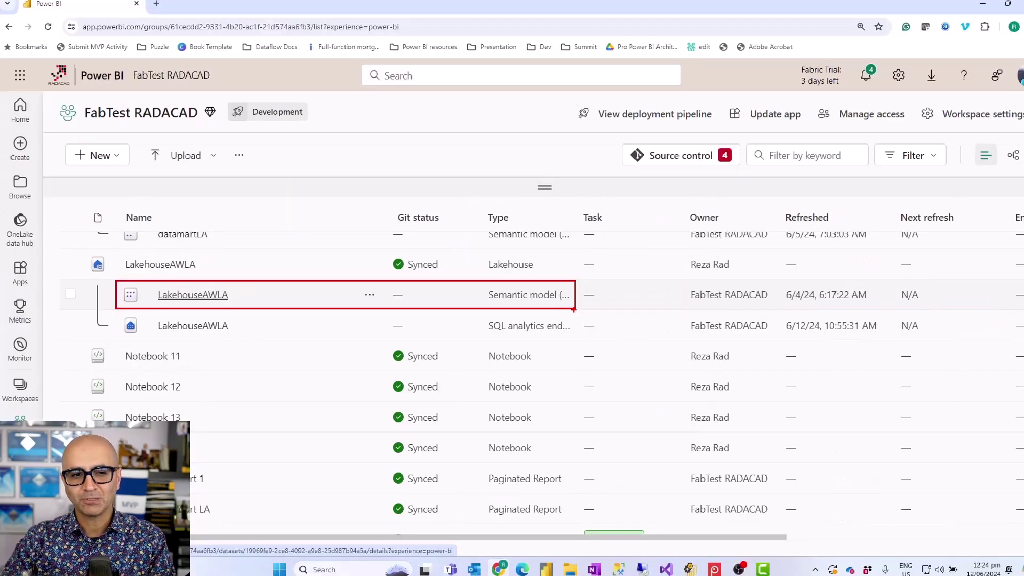
pyautogui.press('Escape')
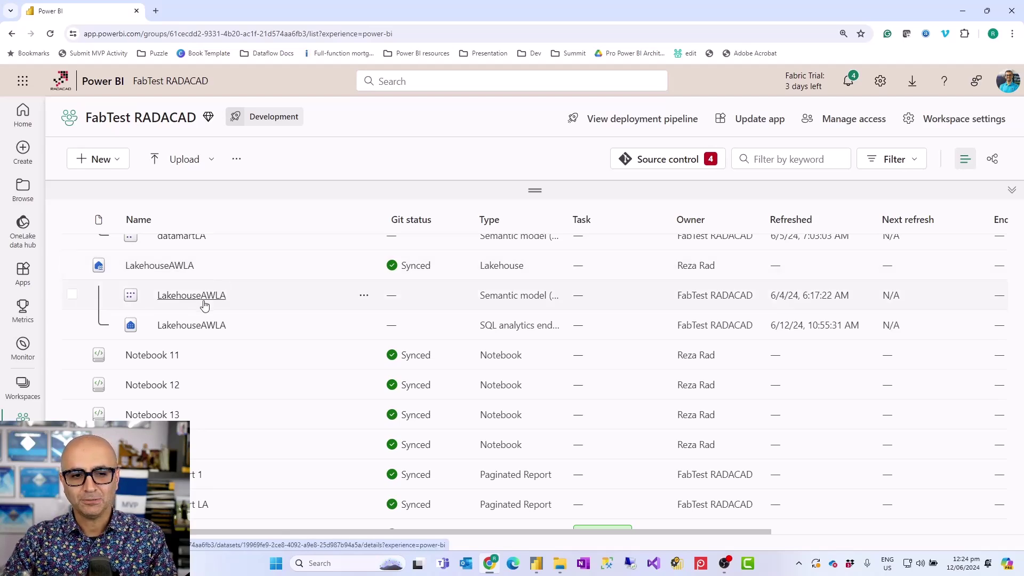
pyautogui.click(167, 267)
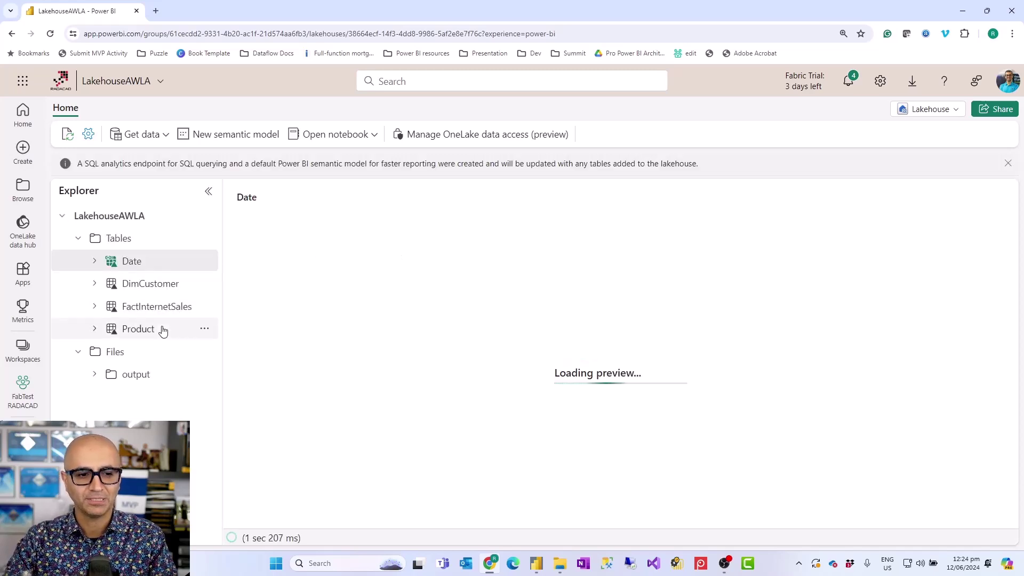
pyautogui.click(957, 110)
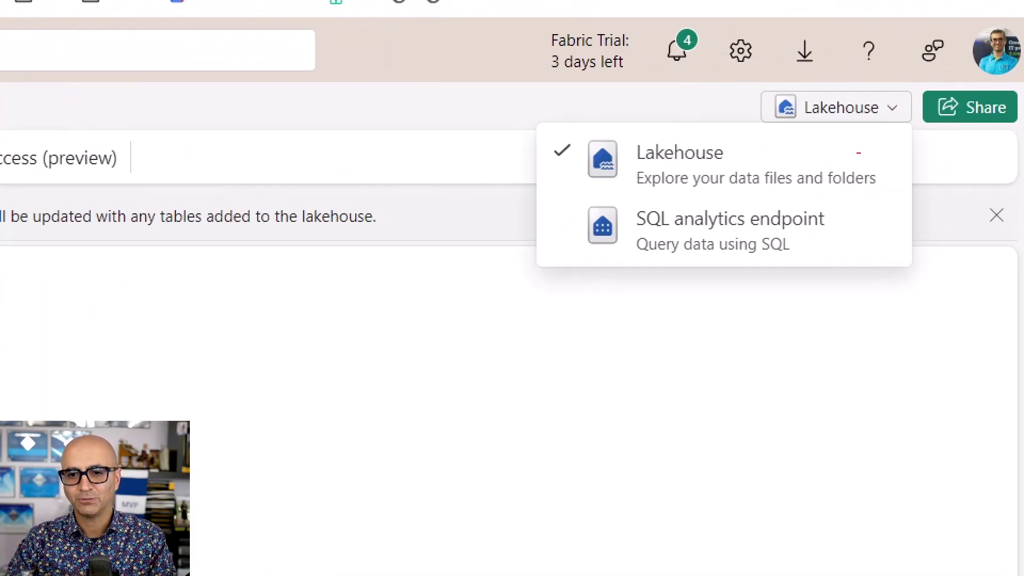
pyautogui.moveTo(579, 197); pyautogui.dragTo(850, 254)
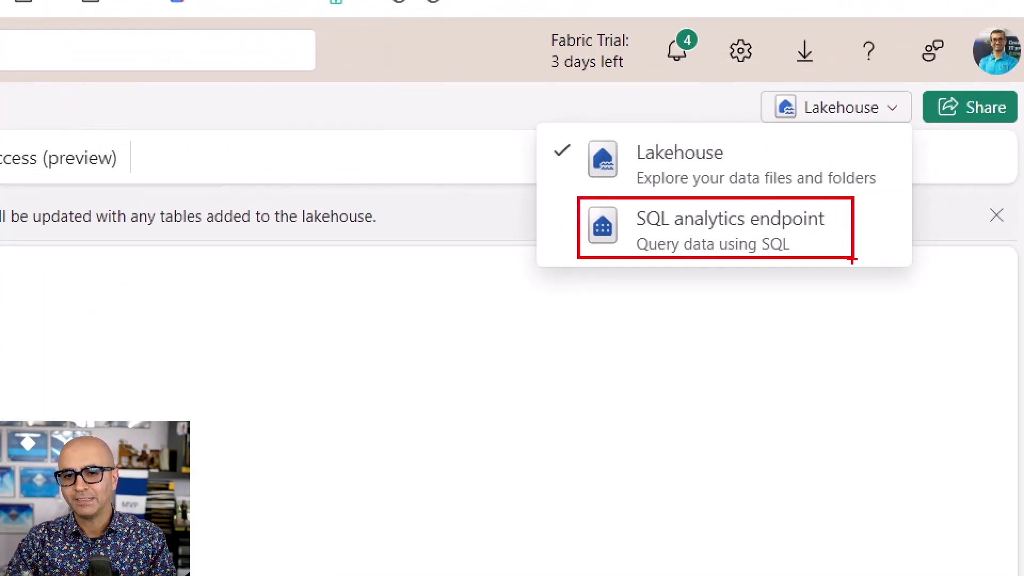
pyautogui.press('Escape')
pyautogui.click(902, 173)
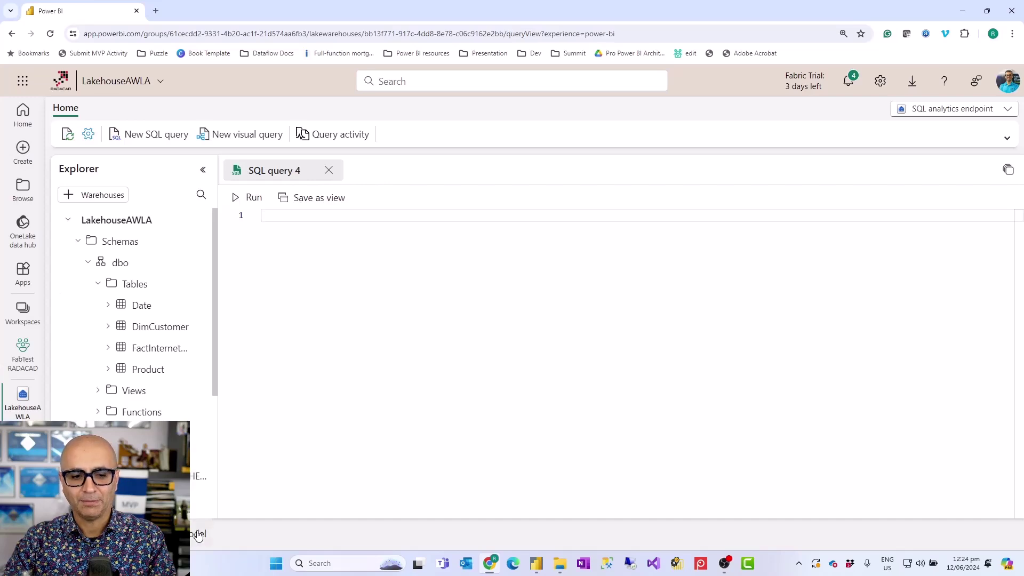
# Open the model view of LakehouseAWLA and examine the tables and relationships in the default semantic model.
pyautogui.click(199, 534)
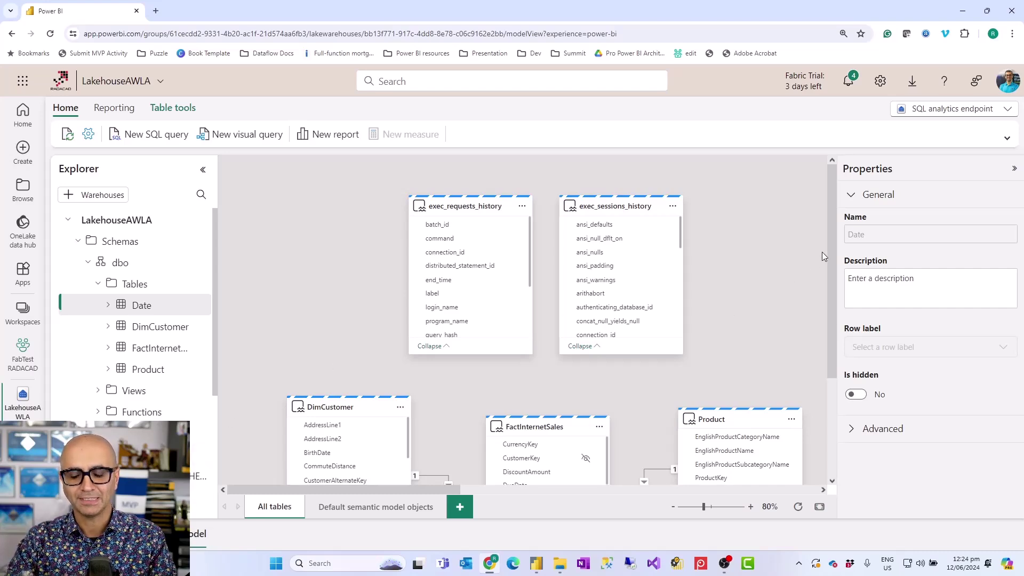
pyautogui.moveTo(836, 239); pyautogui.dragTo(834, 342)
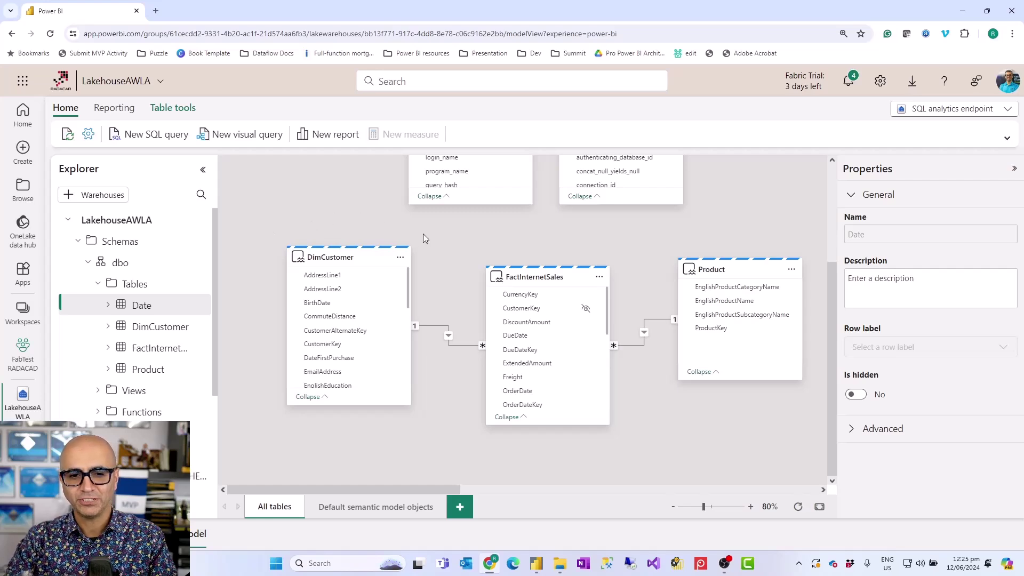
pyautogui.moveTo(835, 282); pyautogui.dragTo(841, 243)
pyautogui.moveTo(832, 297); pyautogui.dragTo(832, 247)
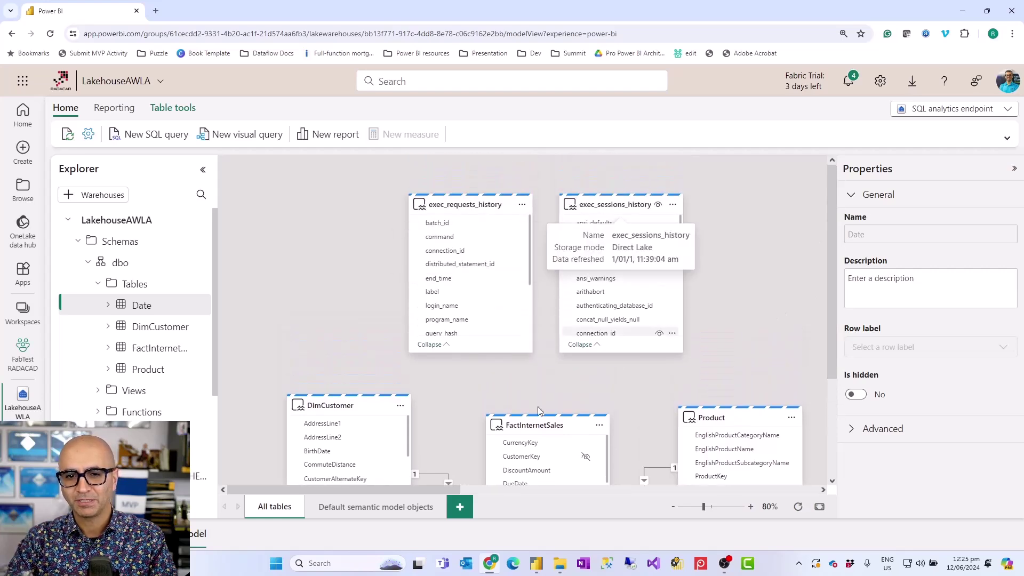
pyautogui.moveTo(436, 488); pyautogui.dragTo(417, 520)
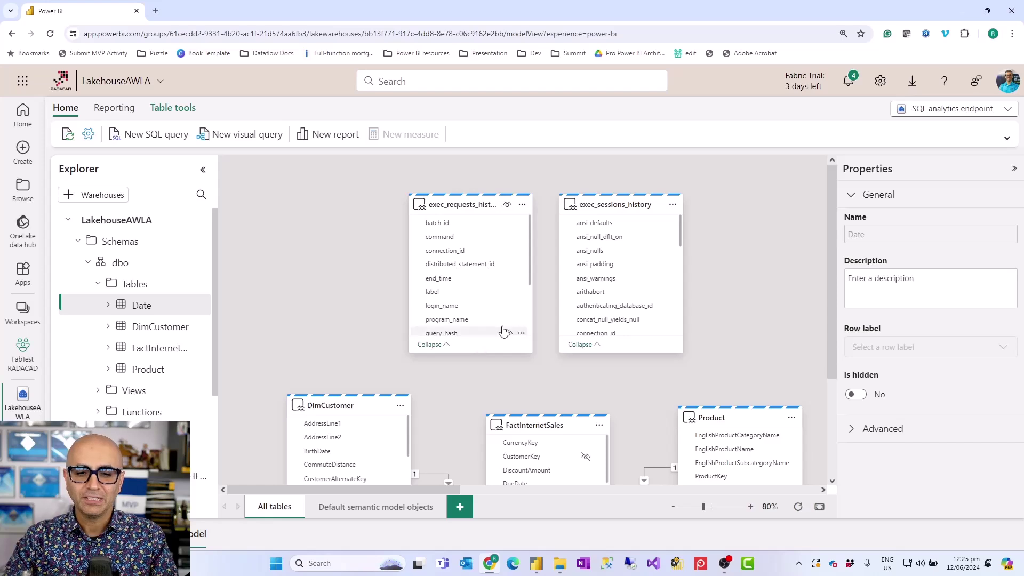
pyautogui.moveTo(831, 249); pyautogui.dragTo(843, 349)
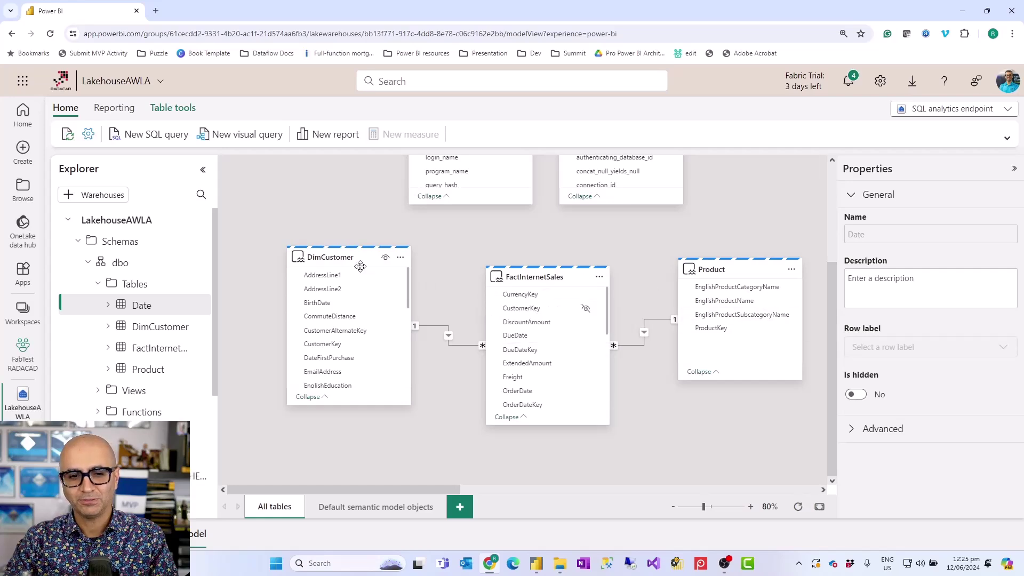
# Inspect the settings of the relationship between FactInternetSales and DimCustomer, closing the relationship editor without saving.
pyautogui.click(450, 344)
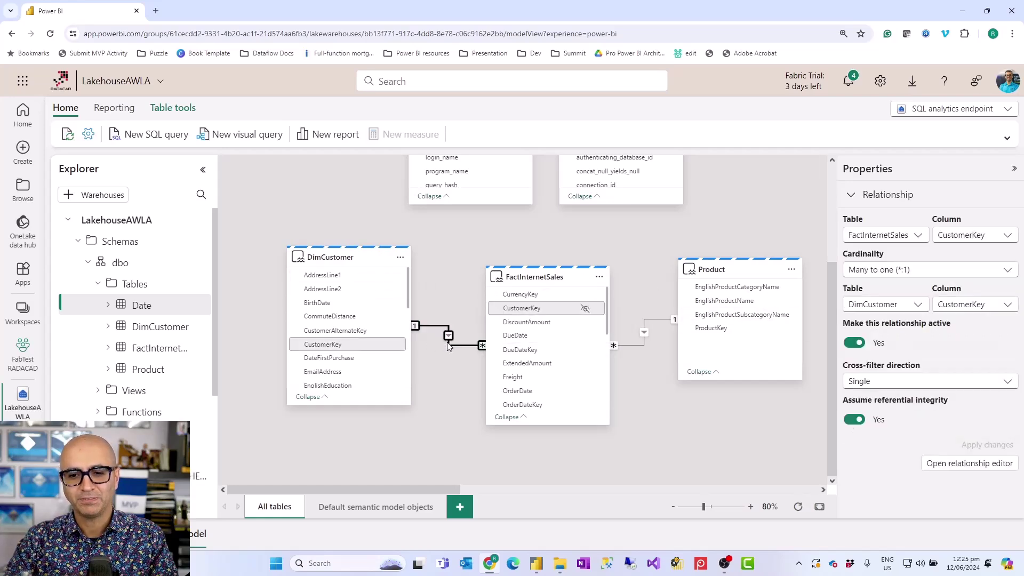
pyautogui.doubleClick(449, 344)
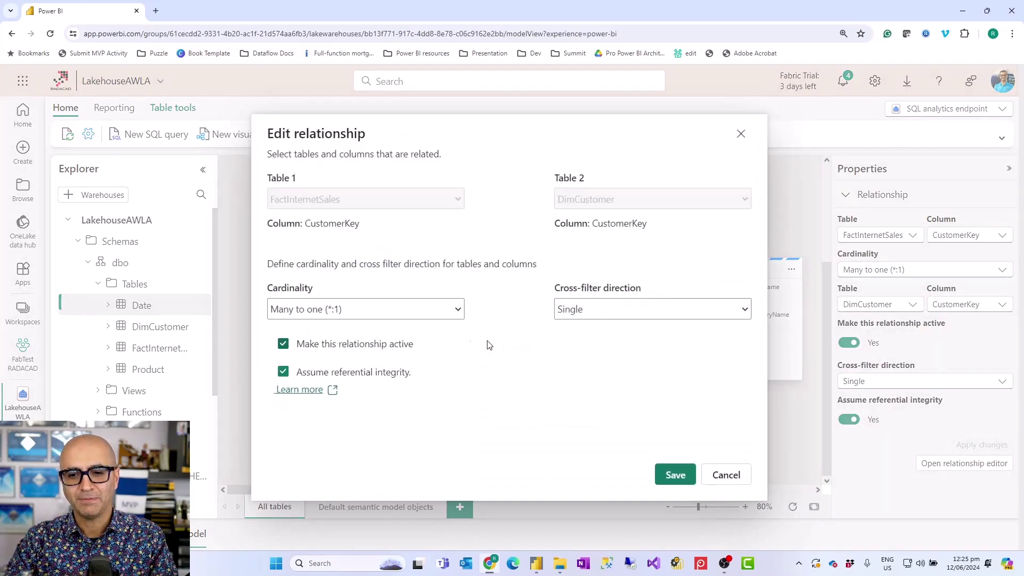
pyautogui.click(728, 476)
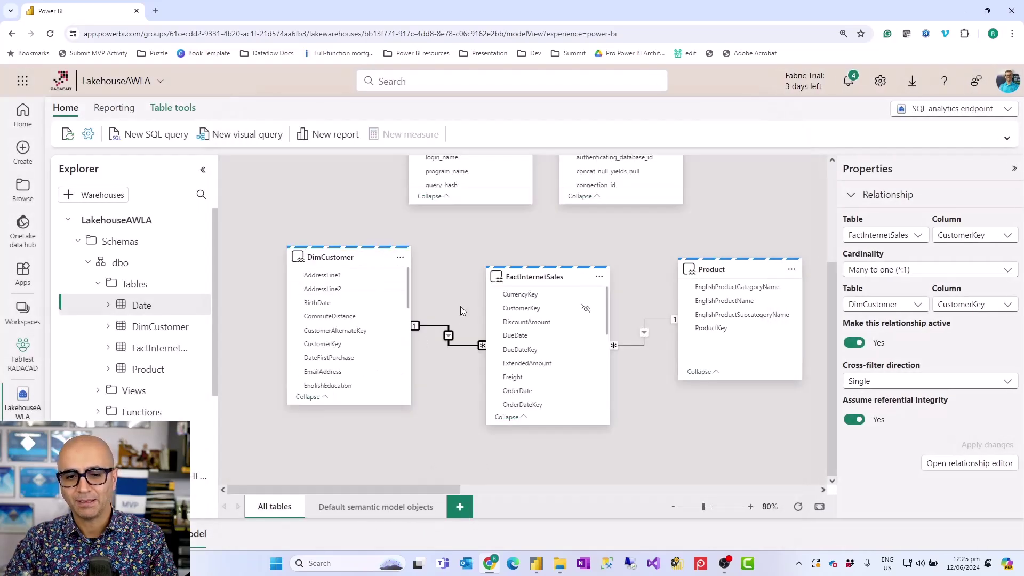
# Review the properties of DimCustomer and the CustomerKey column of FactInternetSales, plus the options available for the FactInternetSales table.
pyautogui.click(357, 258)
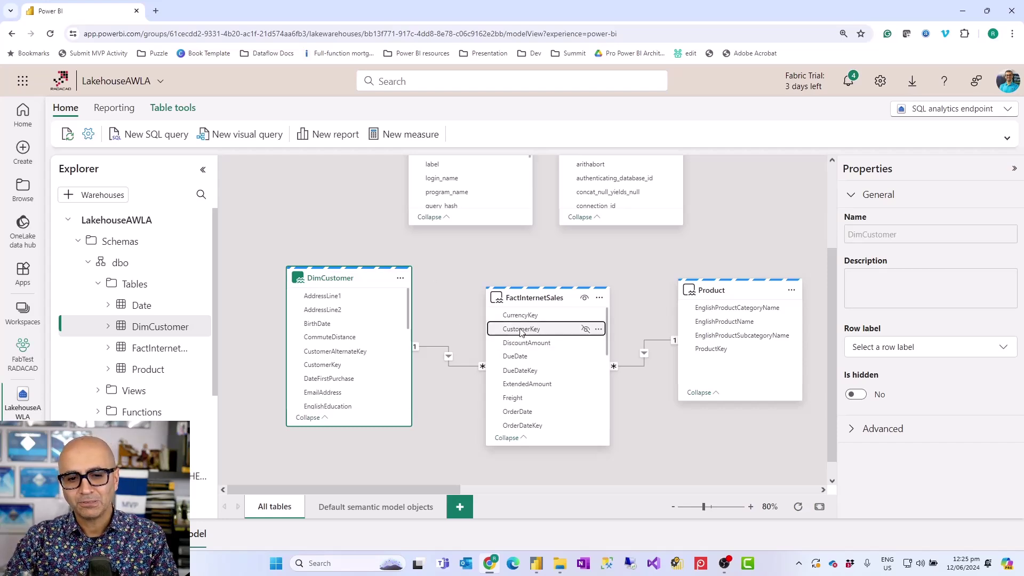
pyautogui.click(591, 332)
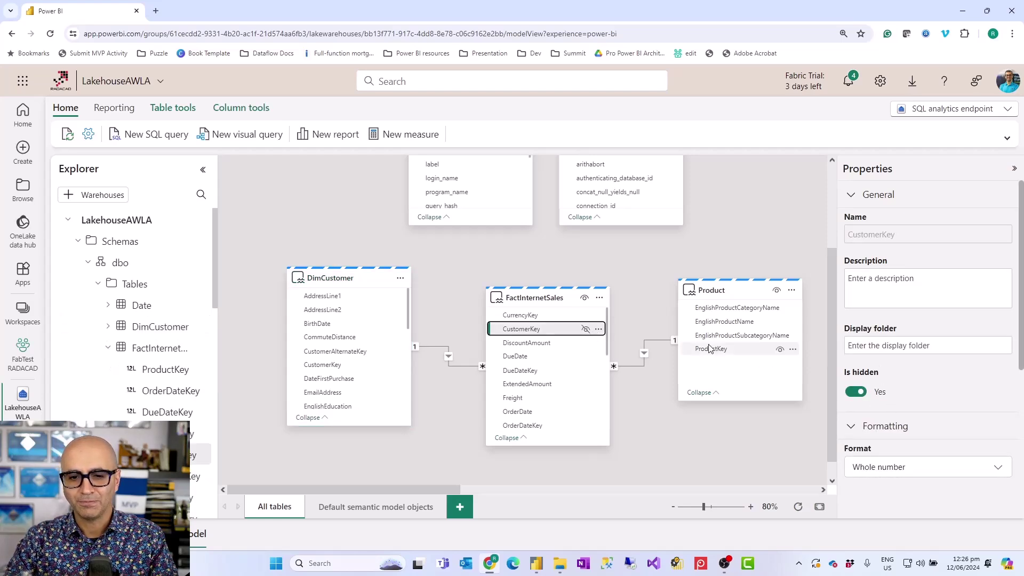
pyautogui.click(600, 299)
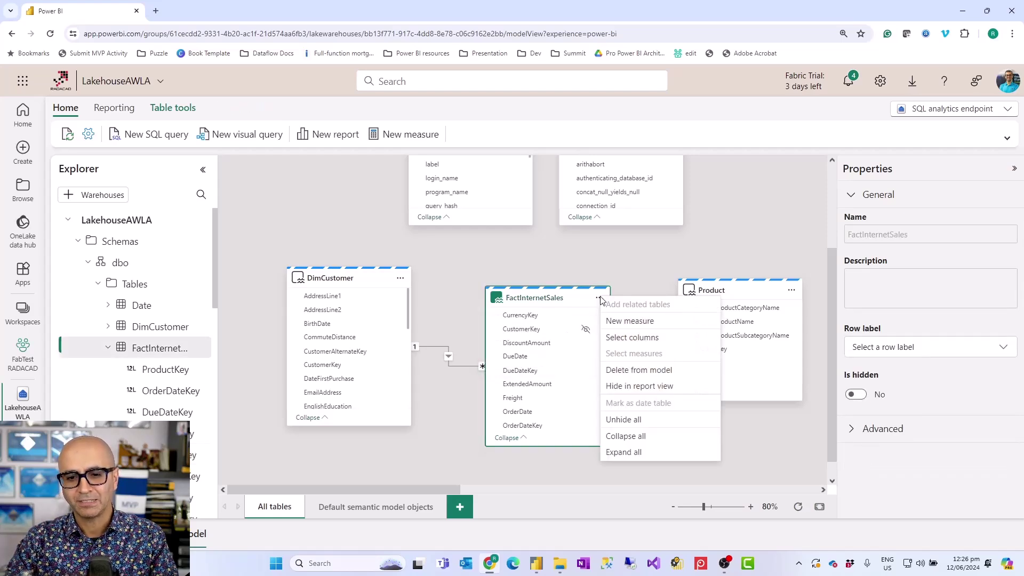
pyautogui.click(541, 265)
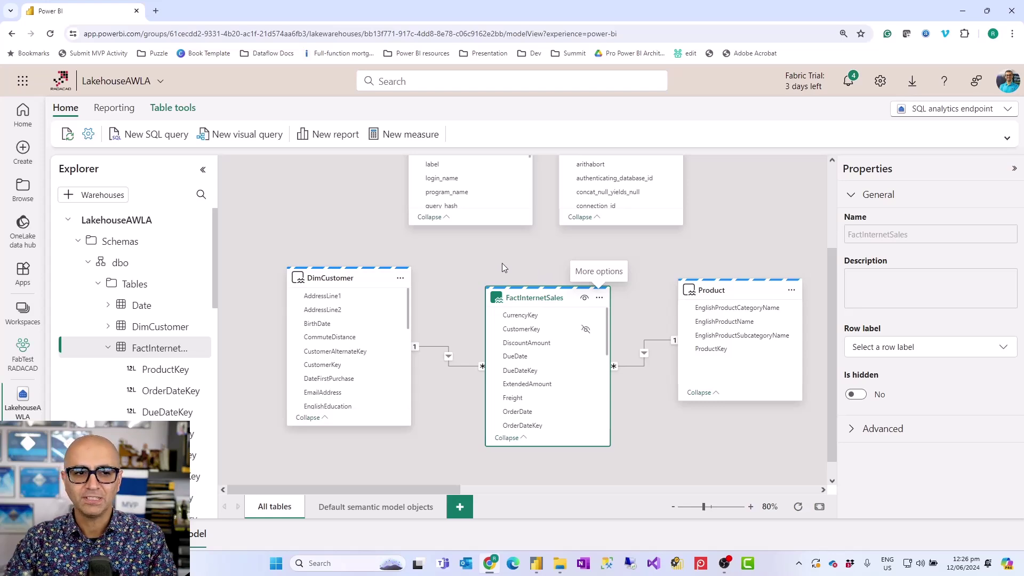
pyautogui.click(408, 247)
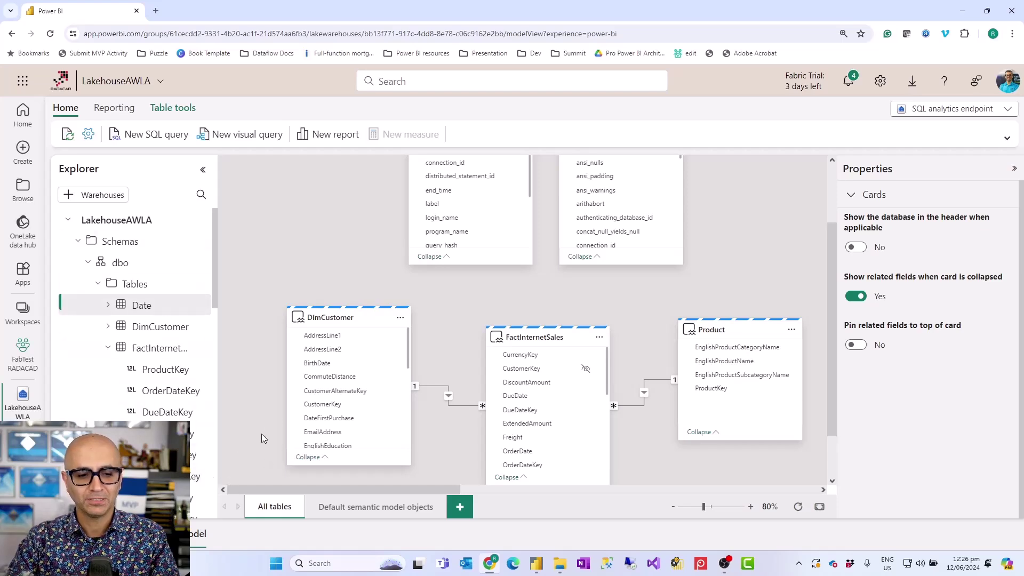
# Preview the Date table in the data view and shrink the browser window temporarily to show the Data, Query and Model view switcher.
pyautogui.click(69, 531)
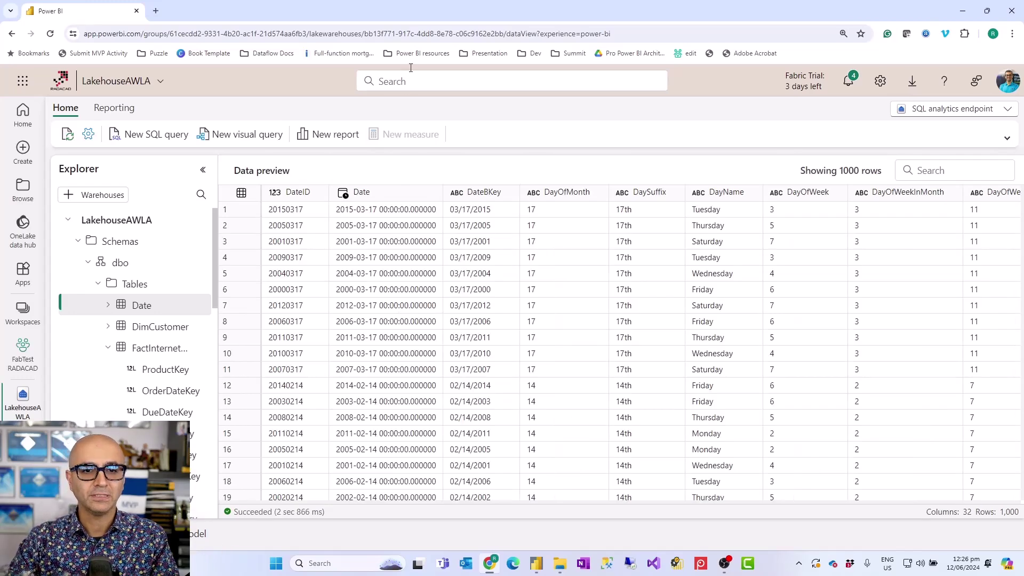
pyautogui.moveTo(408, 17); pyautogui.dragTo(492, 36)
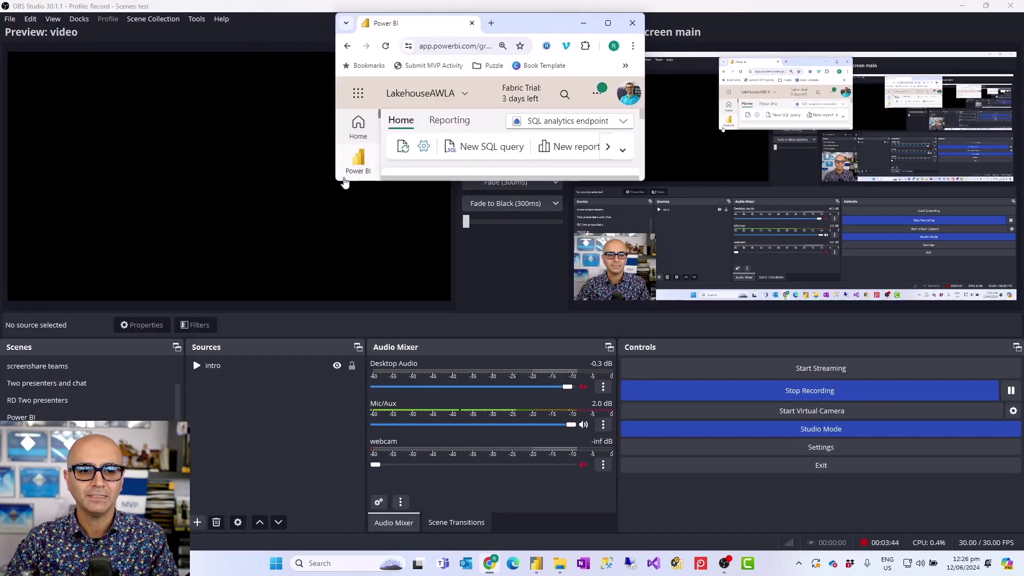
pyautogui.moveTo(337, 181); pyautogui.dragTo(320, 521)
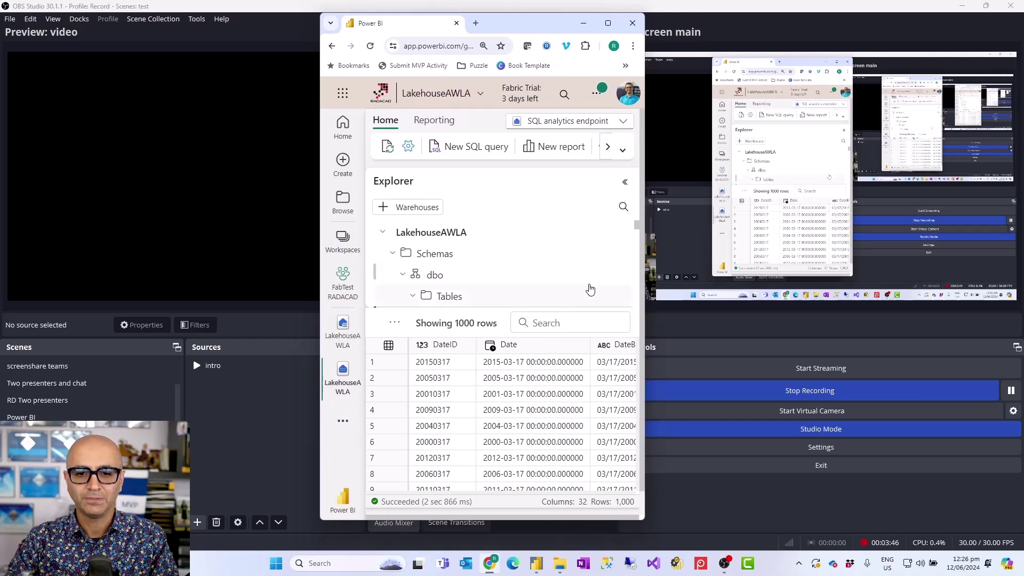
pyautogui.moveTo(687, 266); pyautogui.dragTo(968, 267)
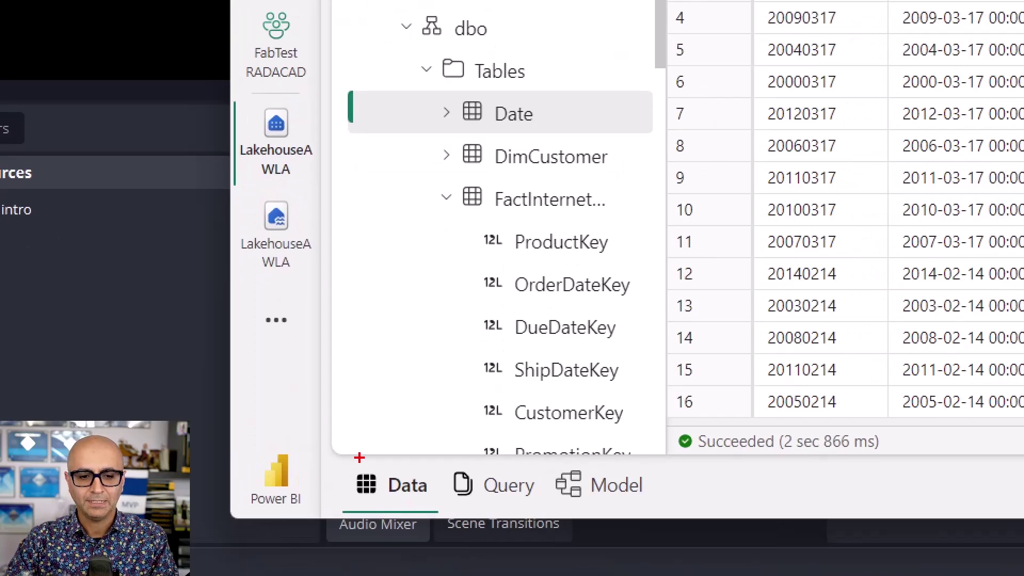
pyautogui.moveTo(359, 457)
pyautogui.mouseDown()
pyautogui.moveTo(571, 516)
pyautogui.moveTo(682, 508)
pyautogui.moveTo(683, 519)
pyautogui.moveTo(646, 504)
pyautogui.moveTo(588, 518)
pyautogui.moveTo(537, 501)
pyautogui.mouseUp()
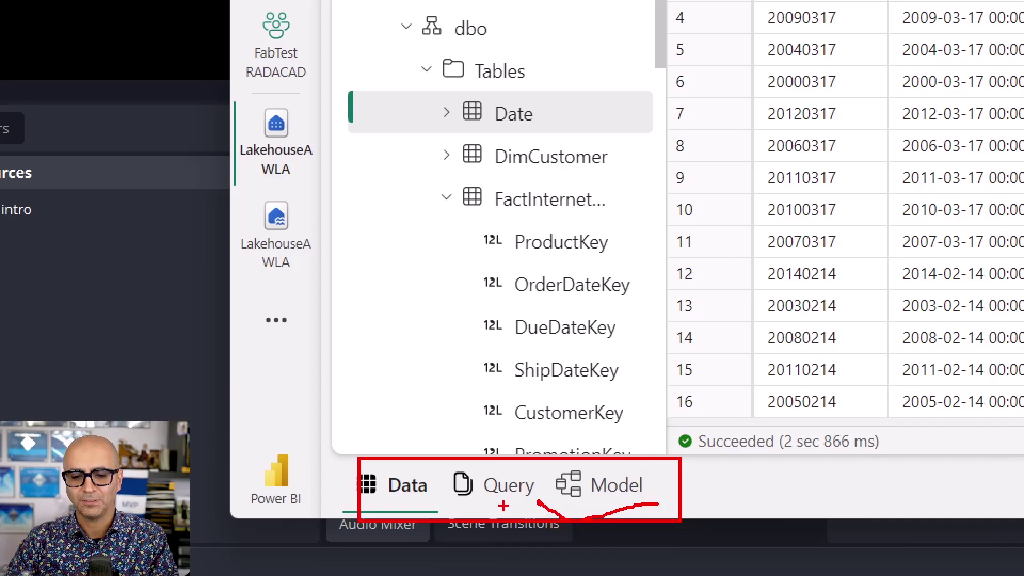
pyautogui.moveTo(432, 505); pyautogui.dragTo(366, 517)
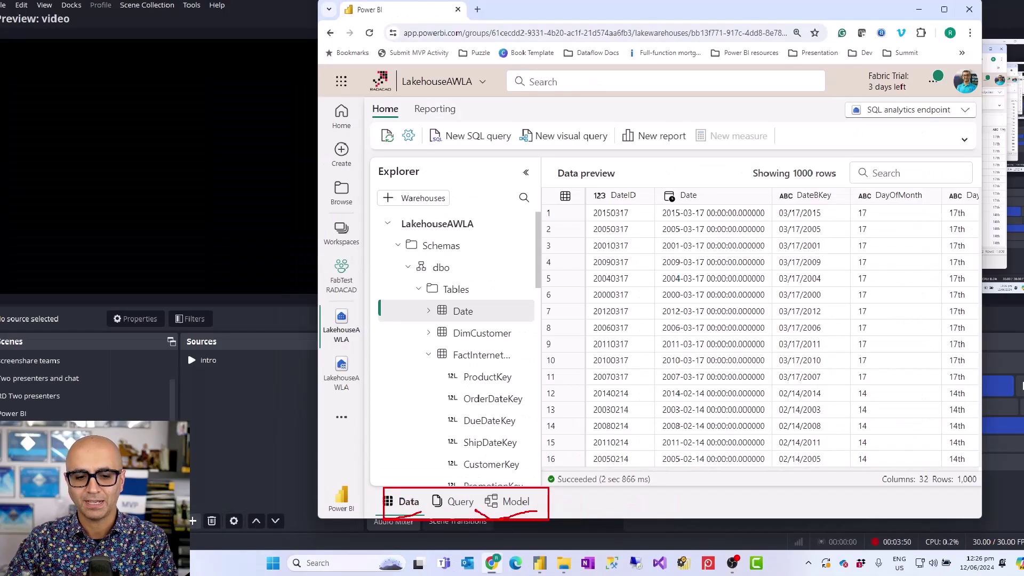
pyautogui.press('Escape')
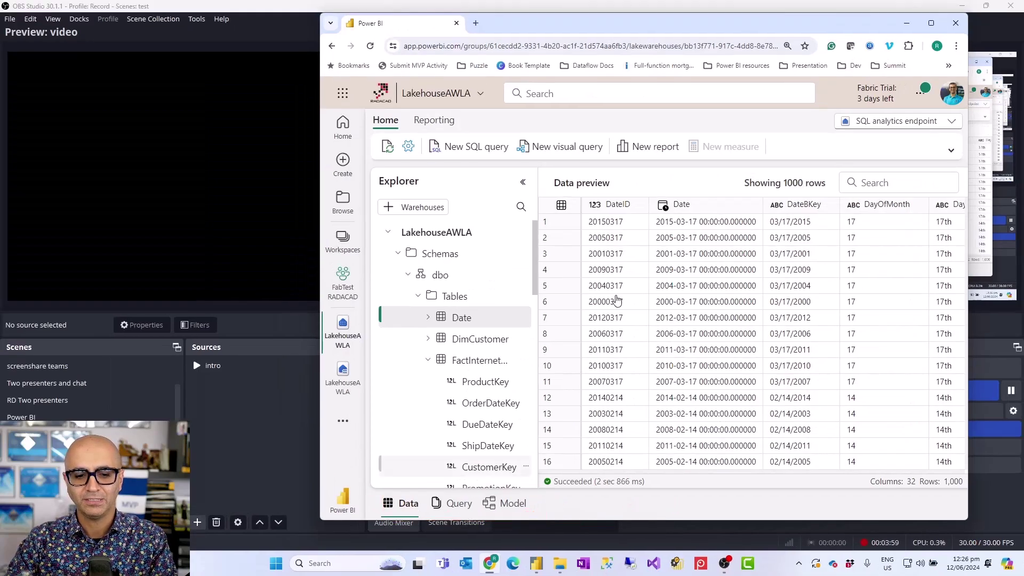
pyautogui.click(933, 23)
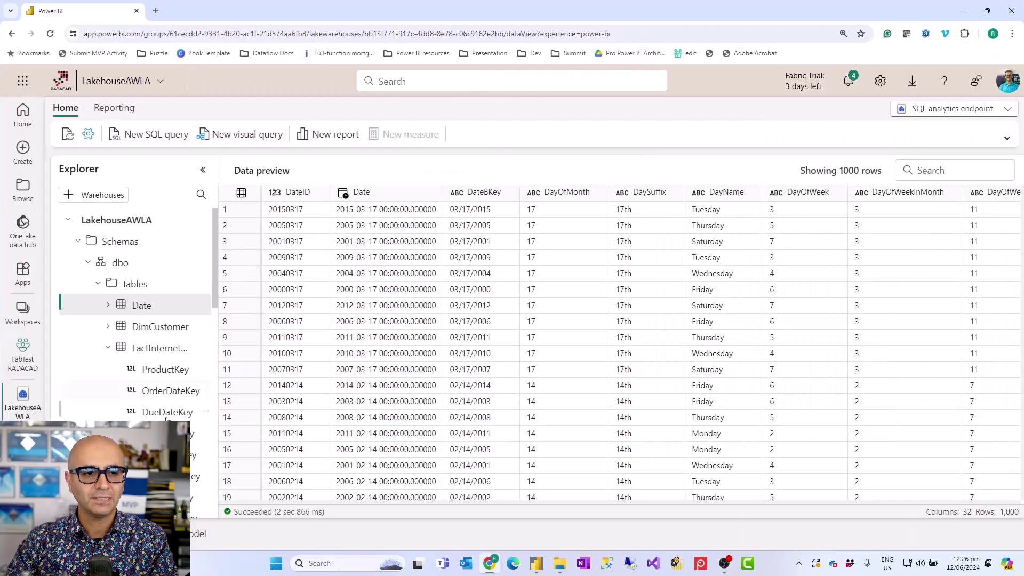
# Create a new semantic model named CustomSM2 in the FabTest RADACAD workspace with the Date, Product, DimCustomer and FactInternetSales tables.
pyautogui.click(128, 114)
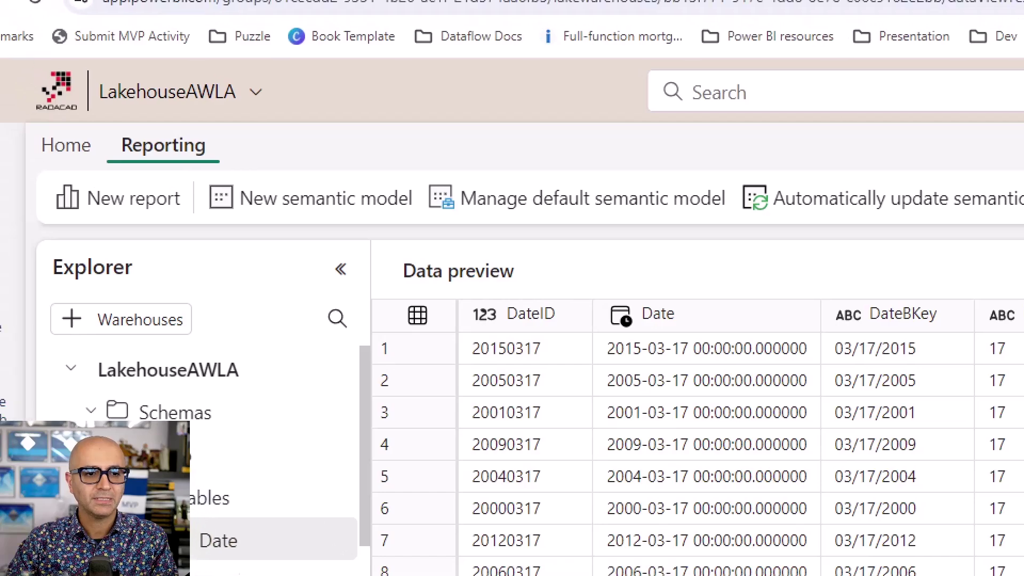
pyautogui.moveTo(209, 171)
pyautogui.mouseDown()
pyautogui.moveTo(240, 201)
pyautogui.moveTo(425, 232)
pyautogui.mouseUp()
pyautogui.press('Escape')
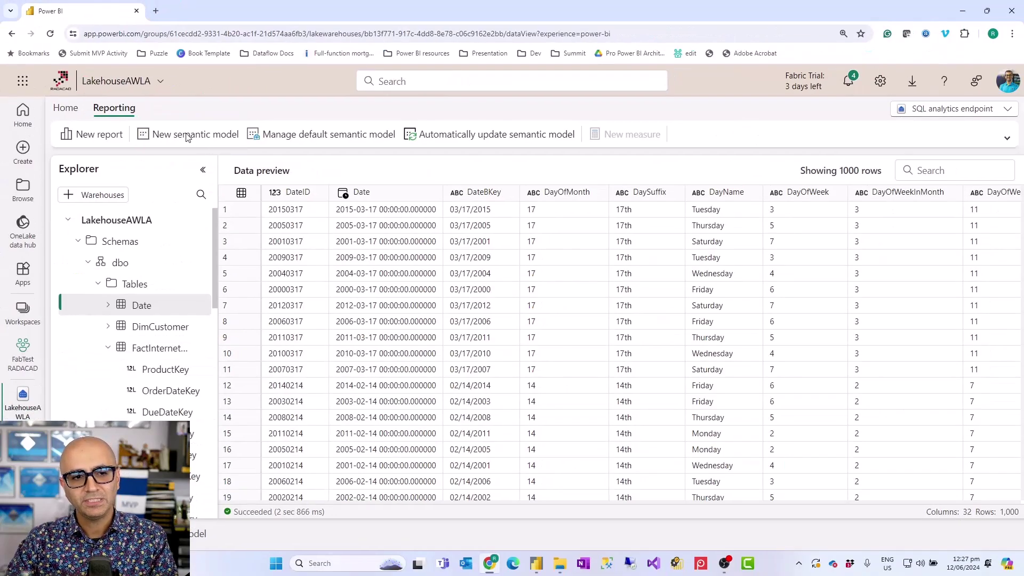
pyautogui.click(186, 137)
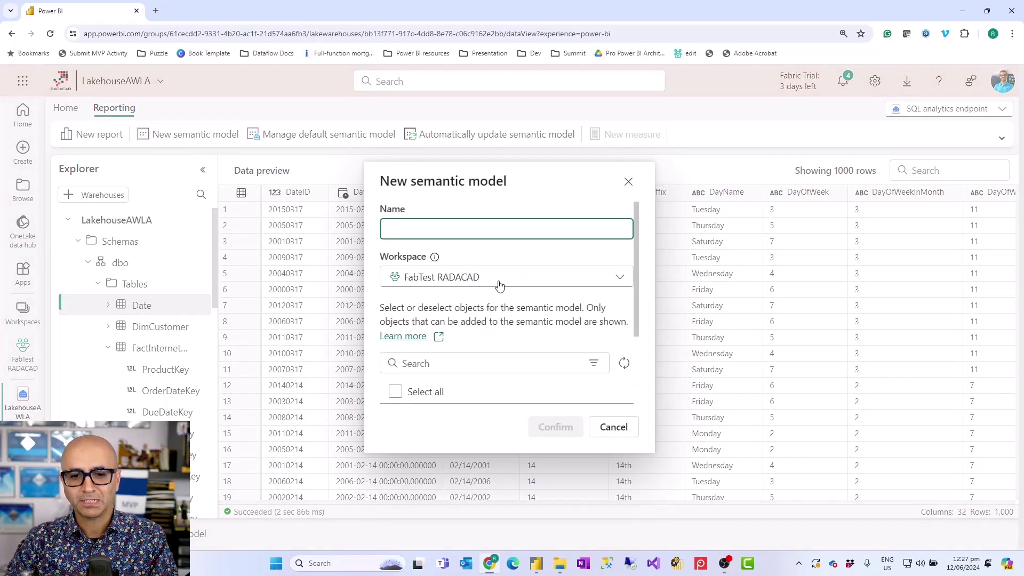
pyautogui.hotkey('ctrl', '-')
pyautogui.hotkey('ctrl', '-')
pyautogui.hotkey('ctrl', '-')
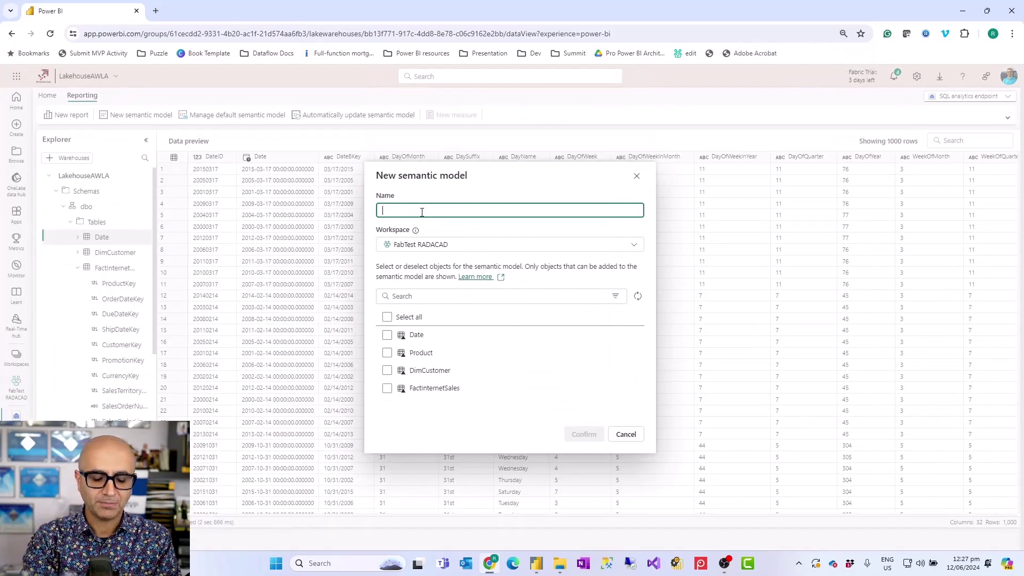
pyautogui.write('stomSM2')
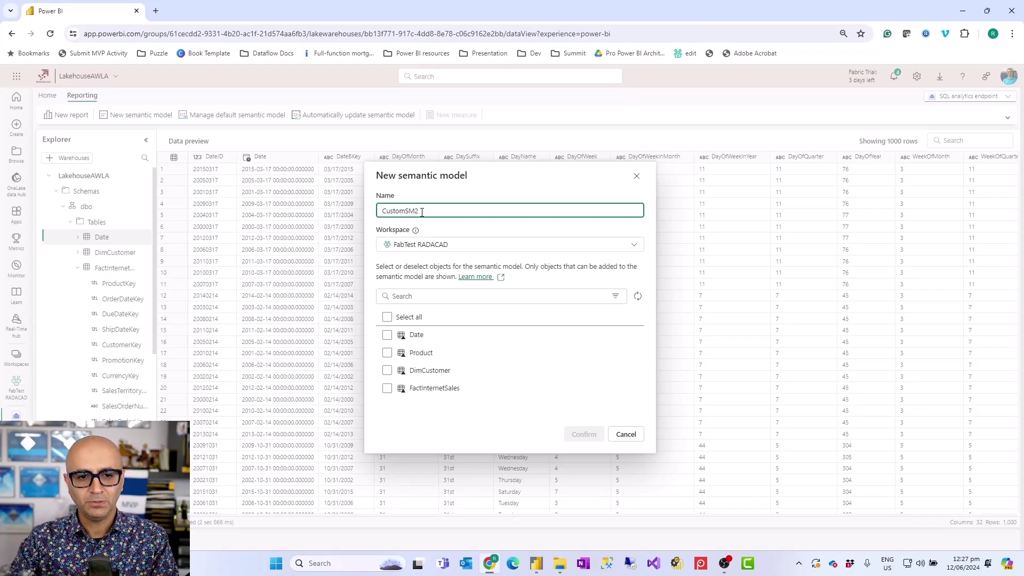
pyautogui.click(387, 317)
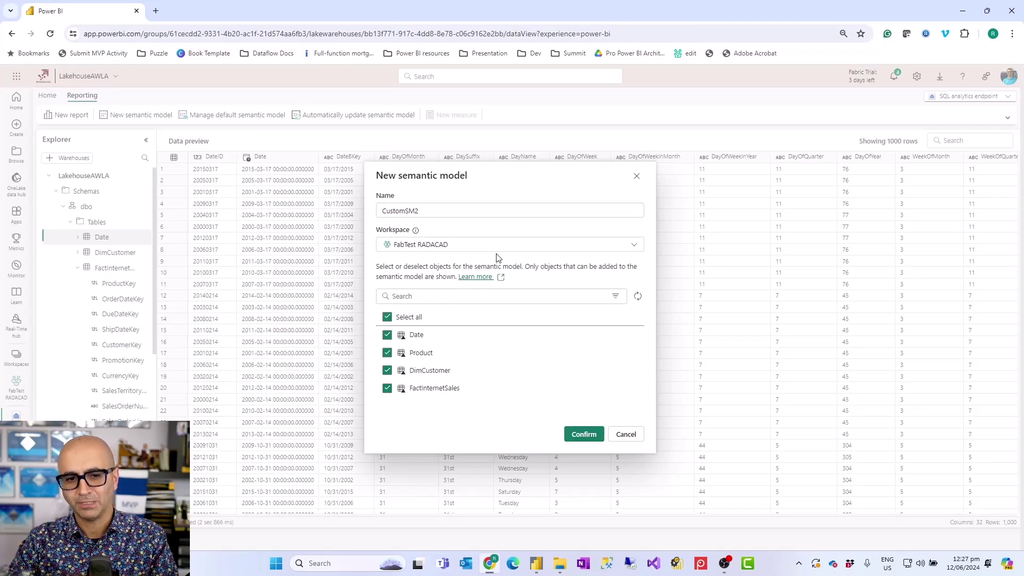
pyautogui.click(585, 435)
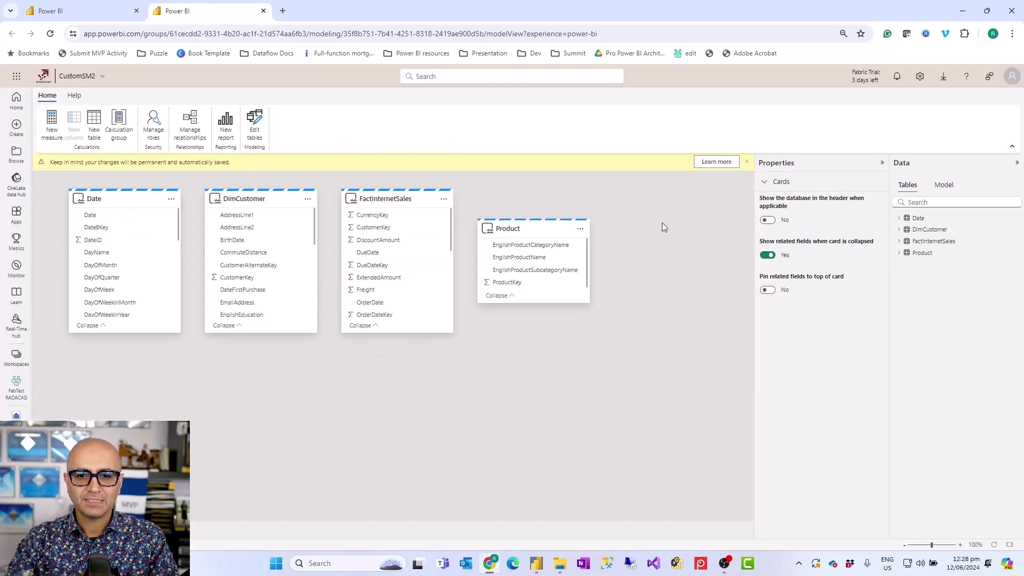
pyautogui.hotkey('ctrl', '+')
pyautogui.hotkey('ctrl', '+')
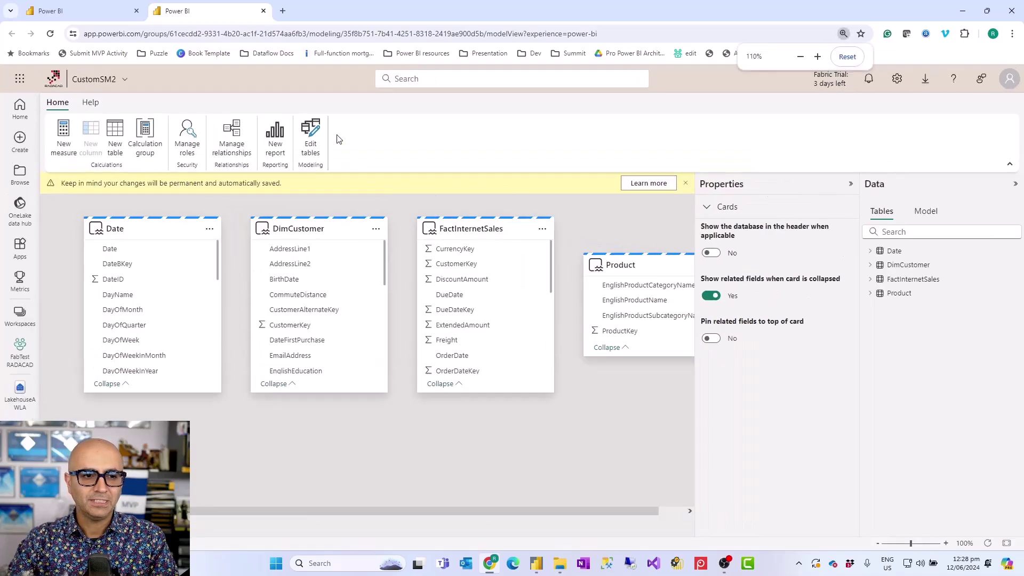
# Create an active many-to-one relationship from OrderDateKey in FactInternetSales to DateID in Date with single cross-filter direction.
pyautogui.hotkey('ctrl', '-')
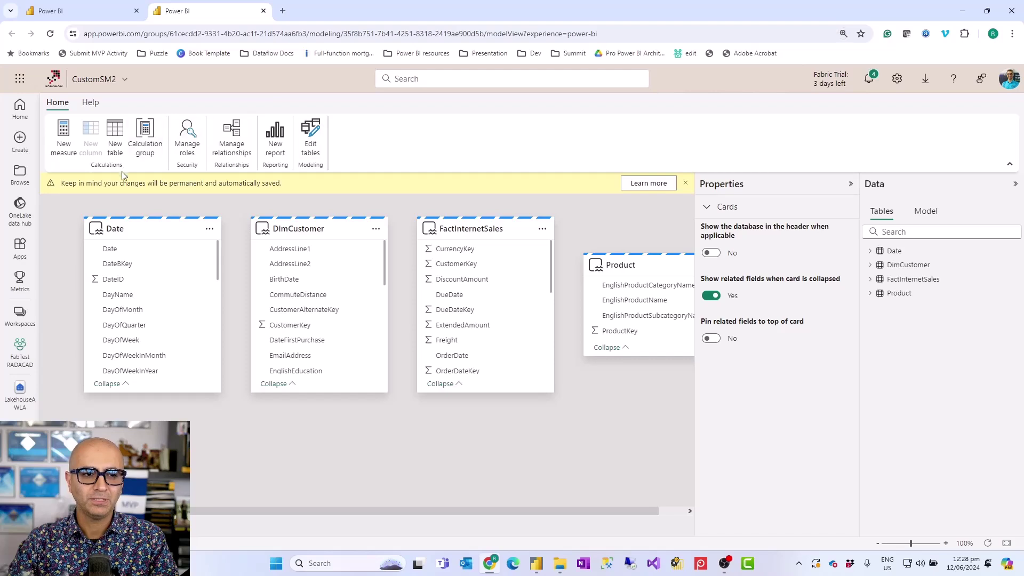
pyautogui.moveTo(495, 228)
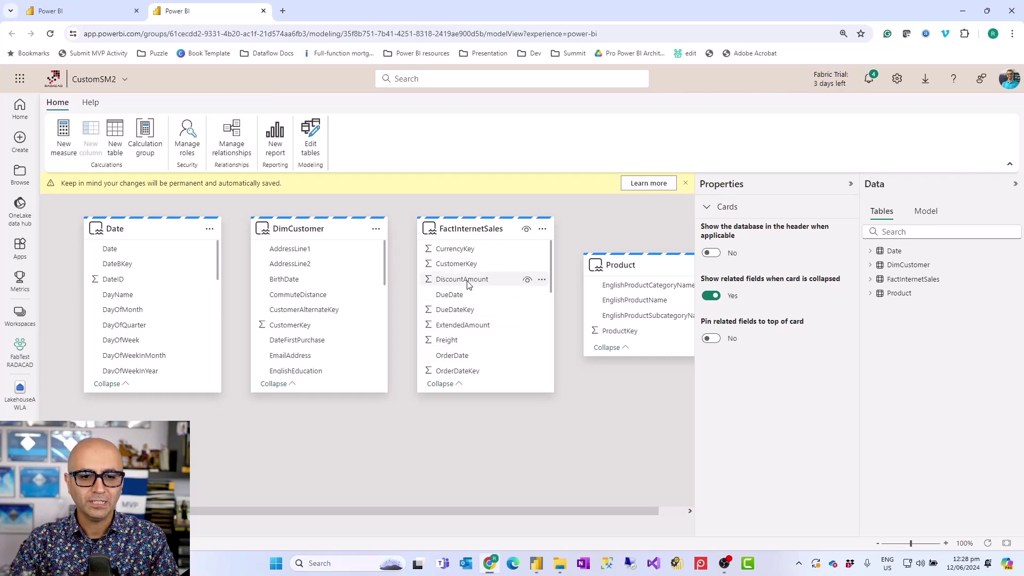
pyautogui.moveTo(462, 372); pyautogui.dragTo(130, 285)
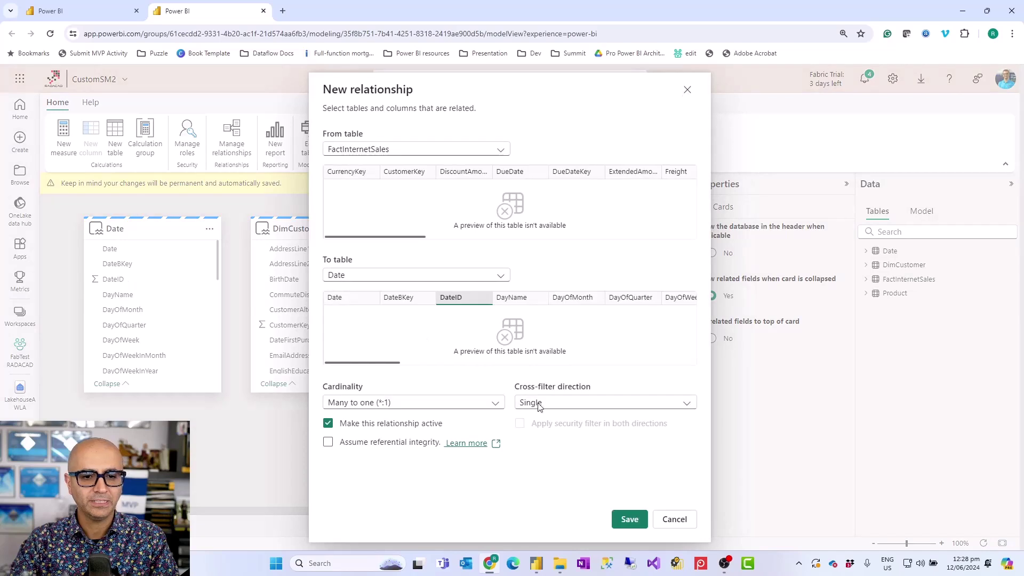
pyautogui.click(623, 525)
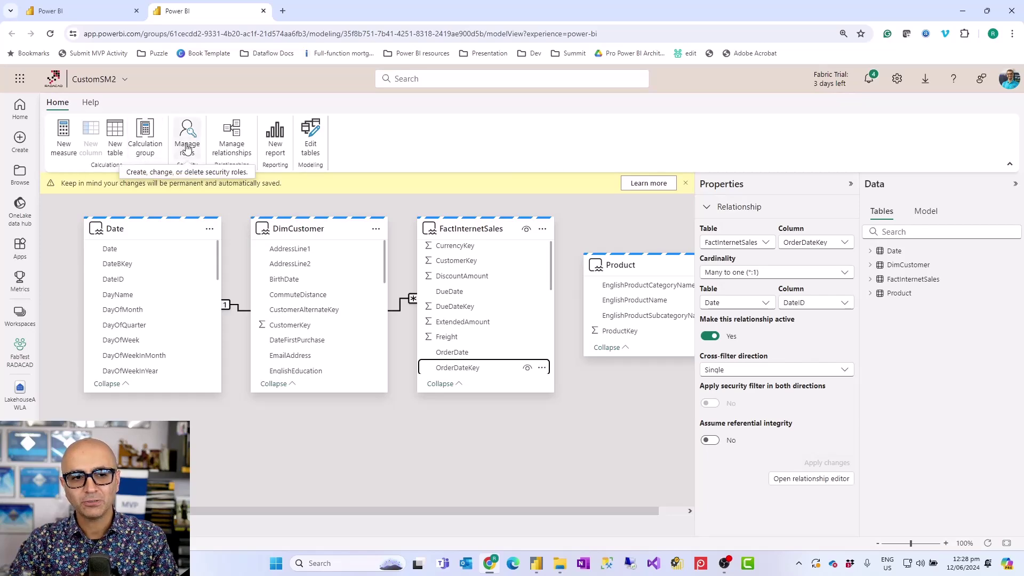
# Look at the security roles manager without creating a role, and view the options available for the DimCustomer table.
pyautogui.click(186, 148)
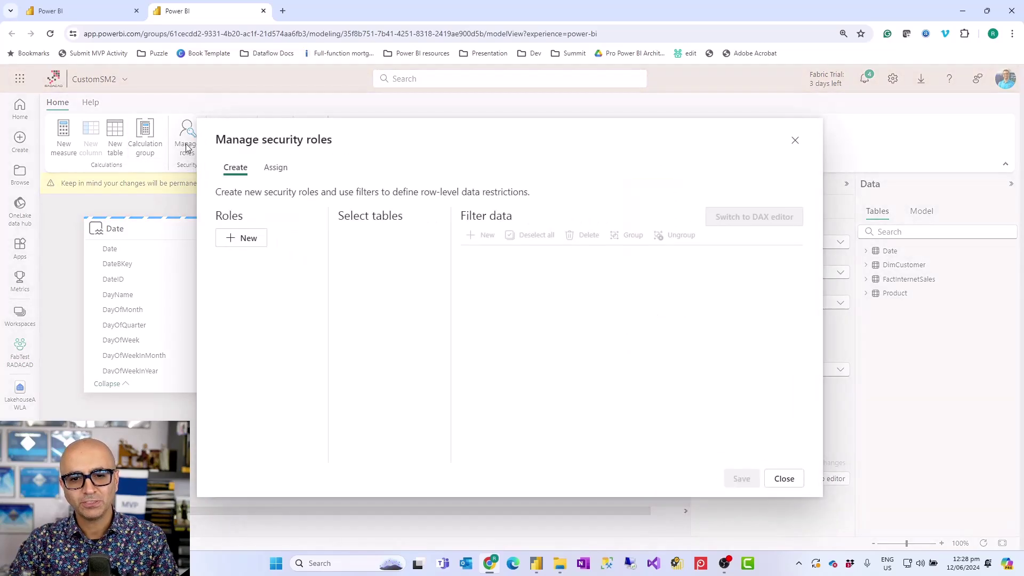
pyautogui.click(787, 480)
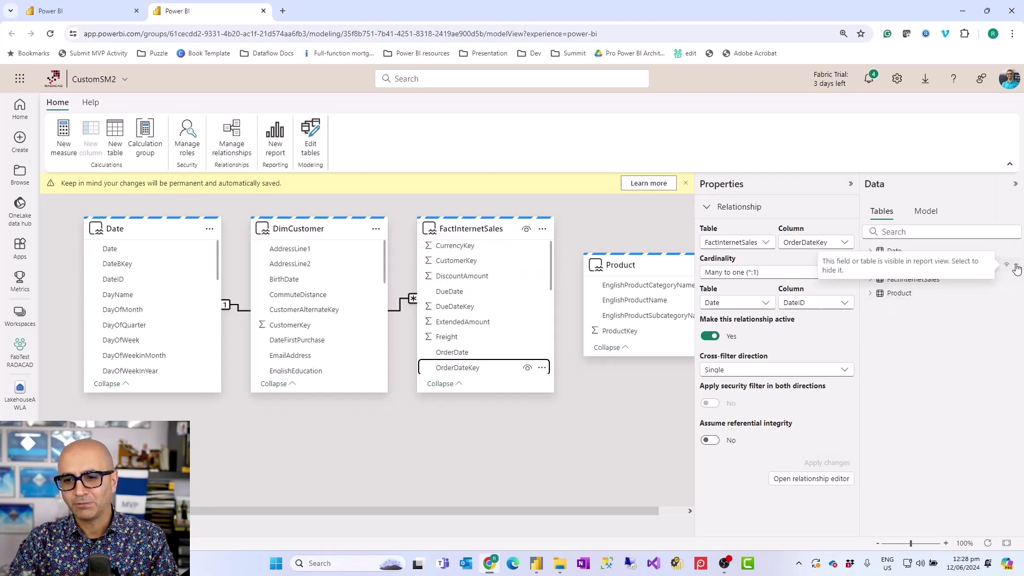
pyautogui.click(1016, 265)
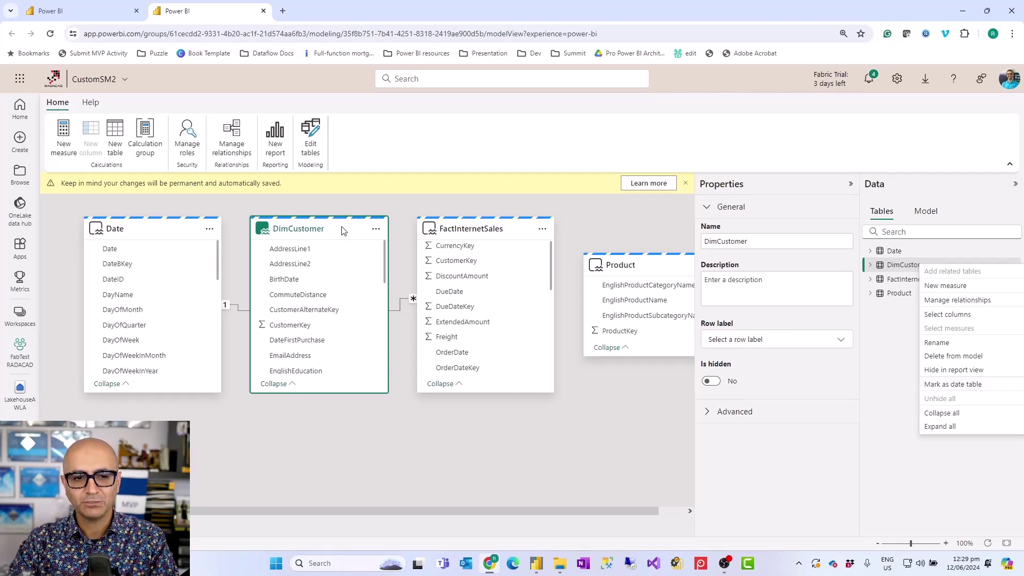
pyautogui.click(356, 340)
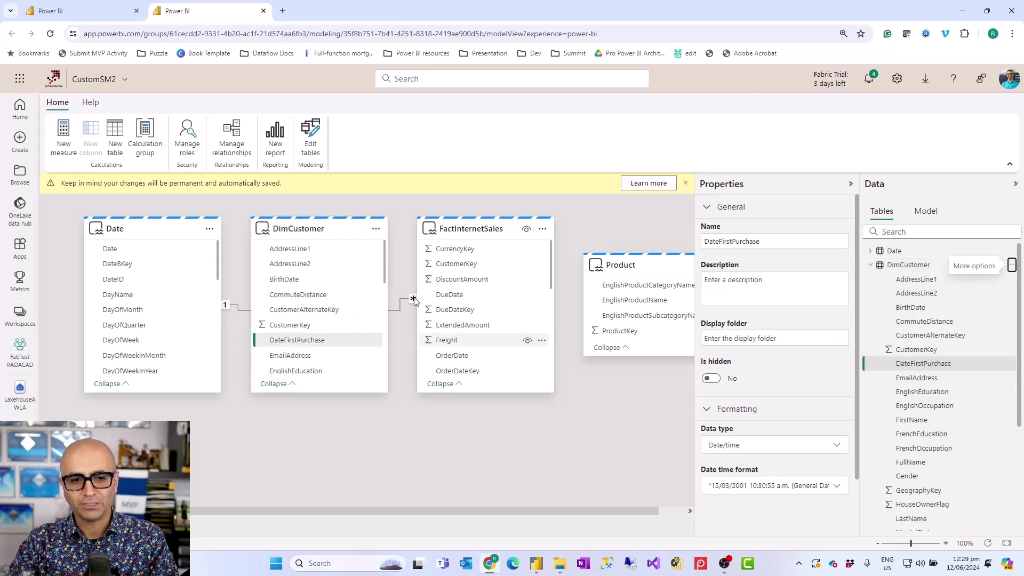
# Relate CustomerKey in FactInternetSales to CustomerKey in DimCustomer as many-to-one with single cross-filtering, and place DimCustomer below the other tables.
pyautogui.moveTo(339, 325); pyautogui.dragTo(305, 326)
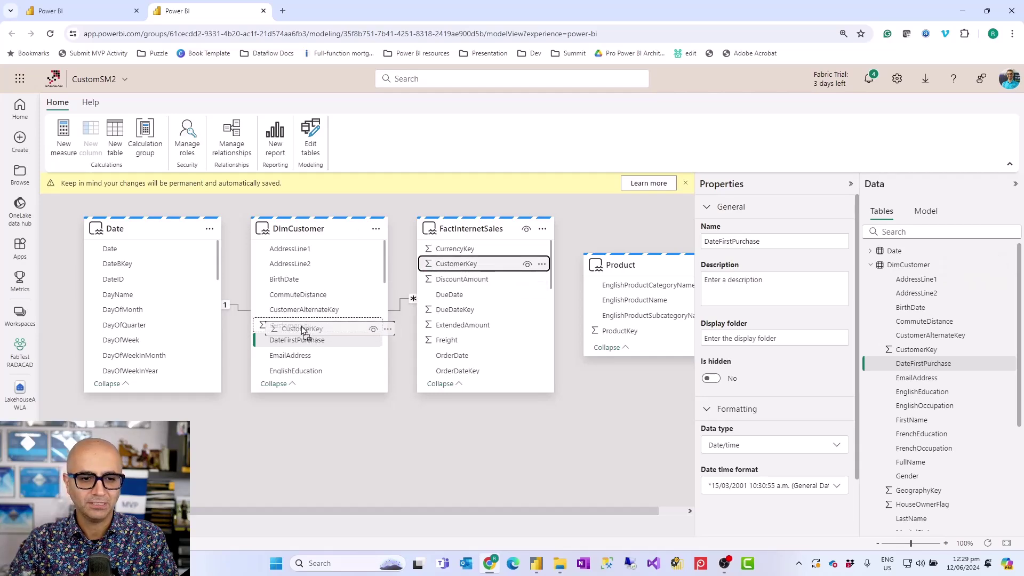
pyautogui.click(627, 528)
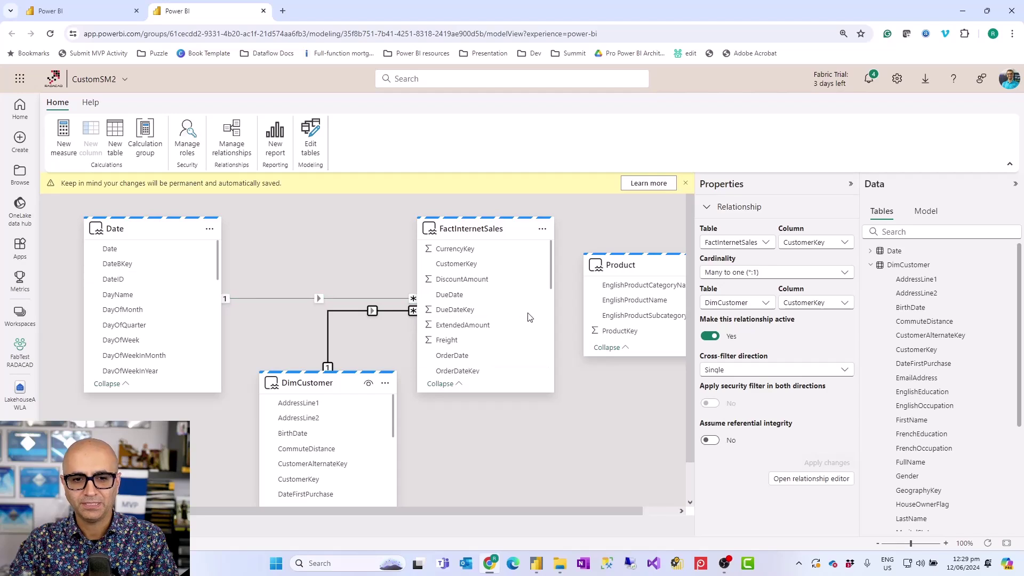
pyautogui.click(384, 242)
pyautogui.scroll(-1, 384, 241)
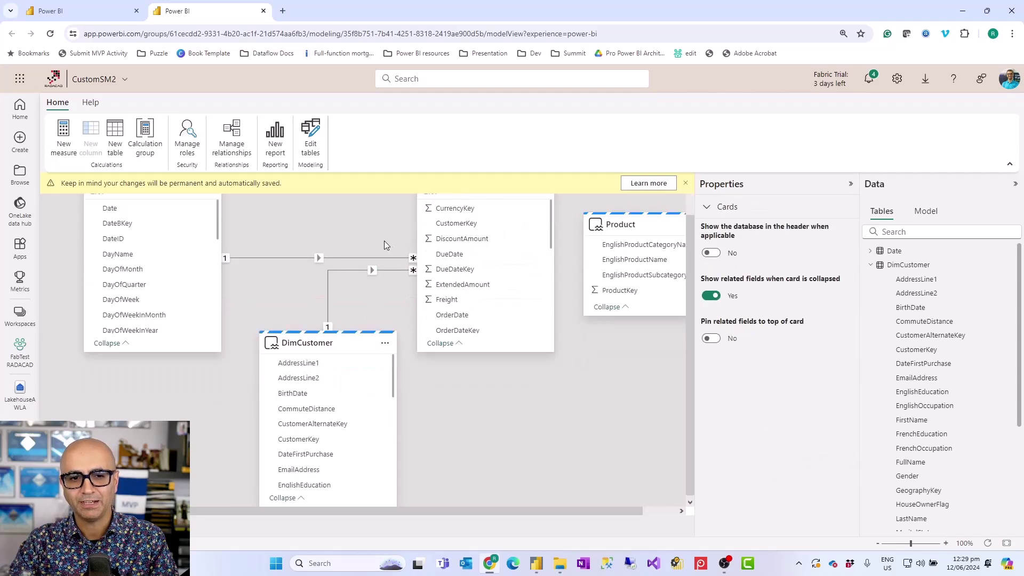
pyautogui.scroll(1, 383, 241)
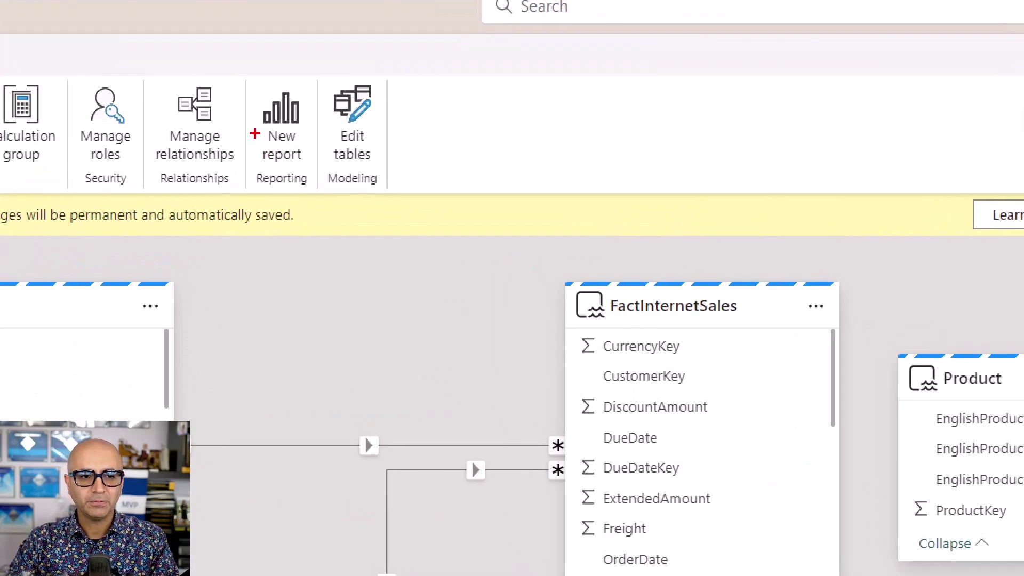
pyautogui.moveTo(243, 75); pyautogui.dragTo(313, 192)
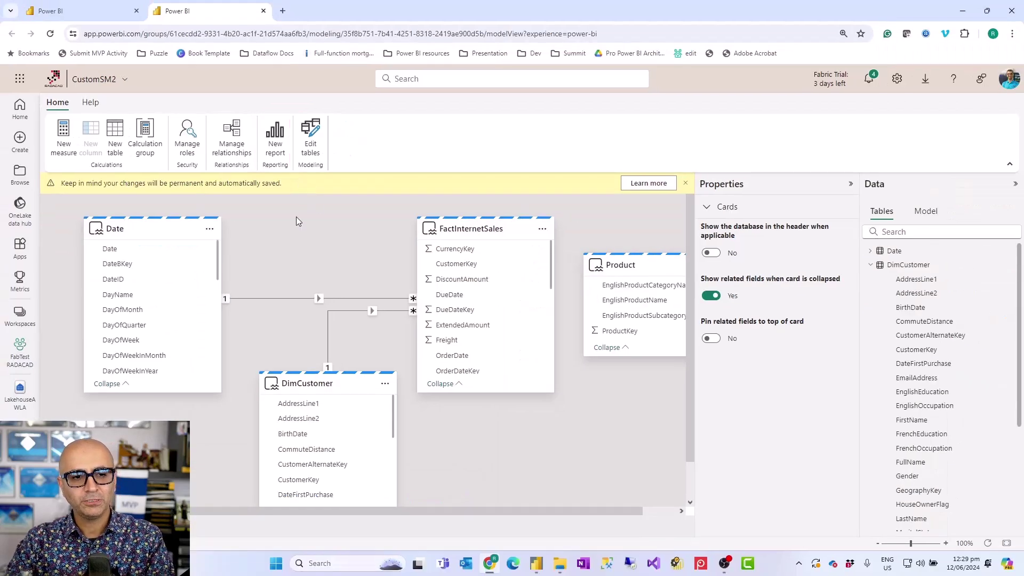
# Review the options for CustomSM2 in the FabTest RADACAD workspace, including the report creation choices, and reopen its data model.
pyautogui.click(21, 355)
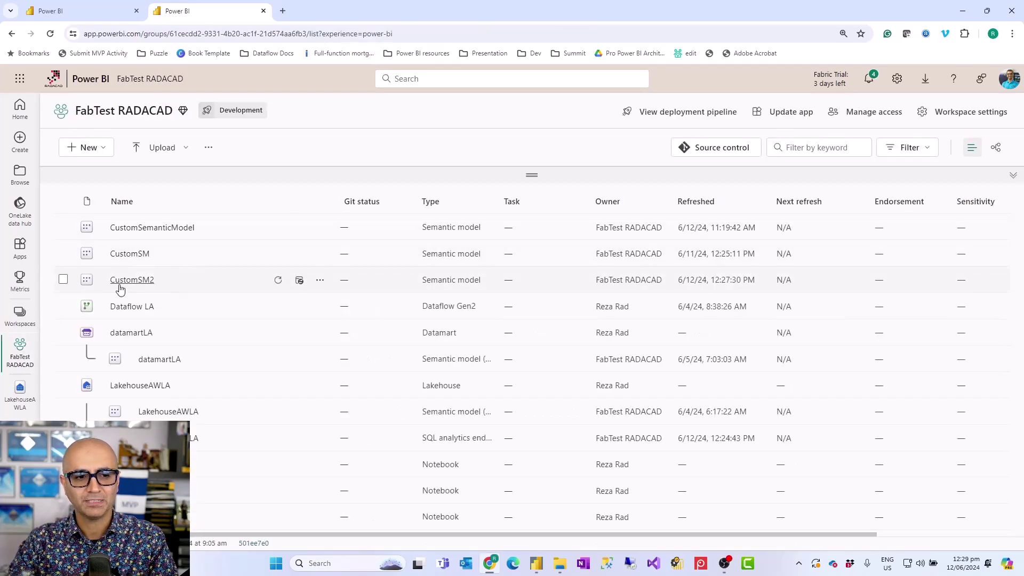
pyautogui.click(320, 282)
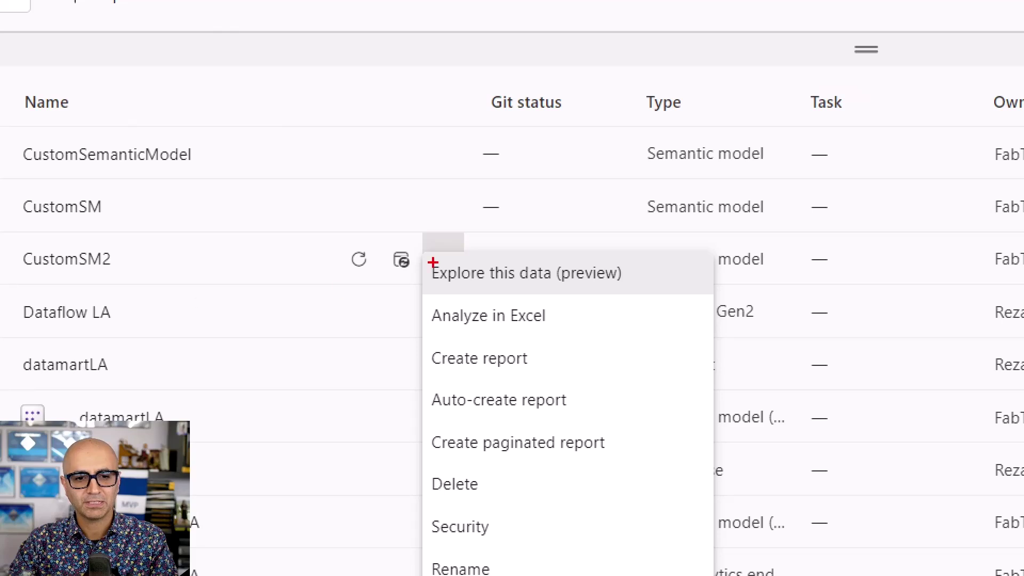
pyautogui.moveTo(414, 341); pyautogui.dragTo(691, 475)
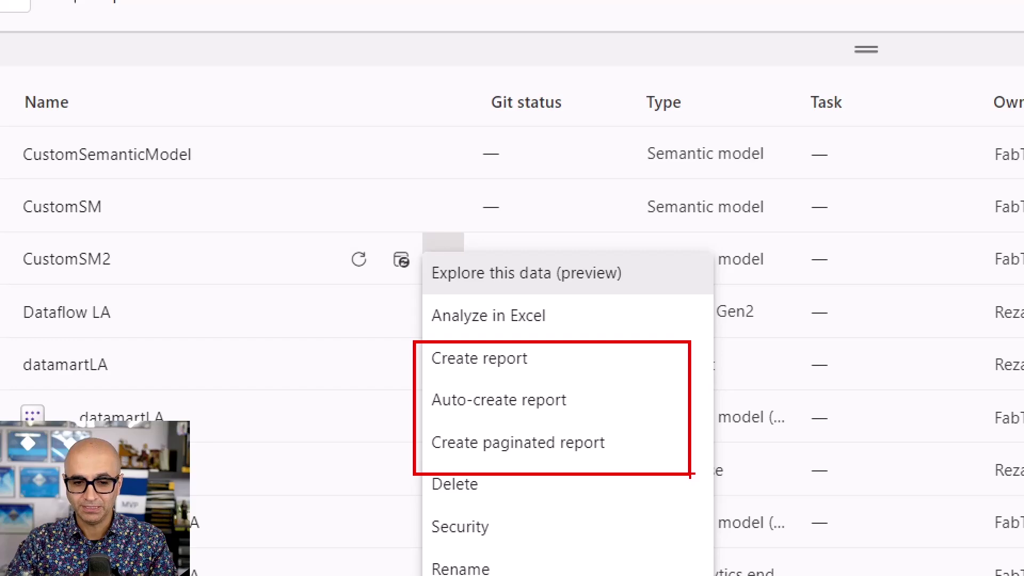
pyautogui.press('Escape')
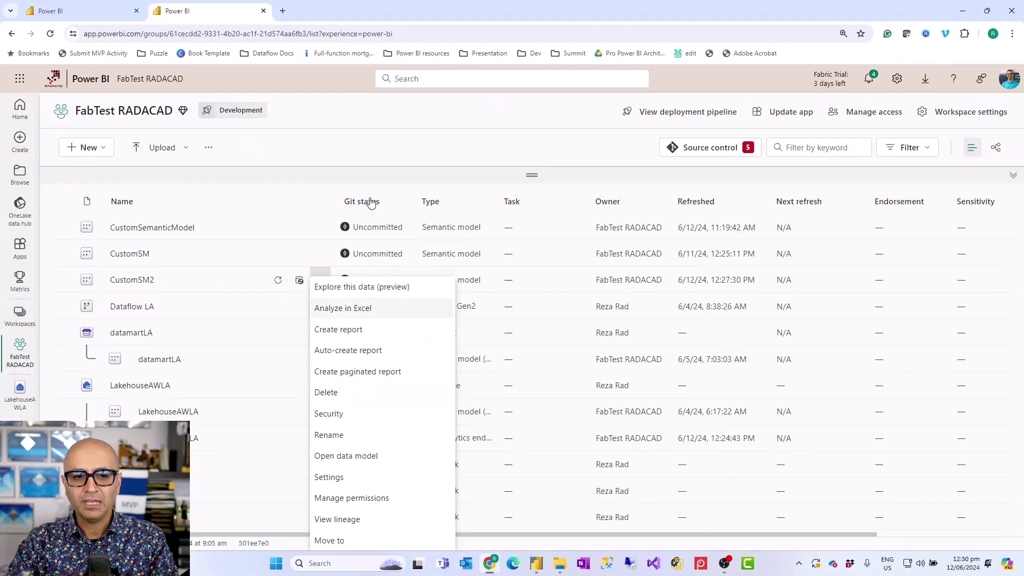
pyautogui.click(386, 144)
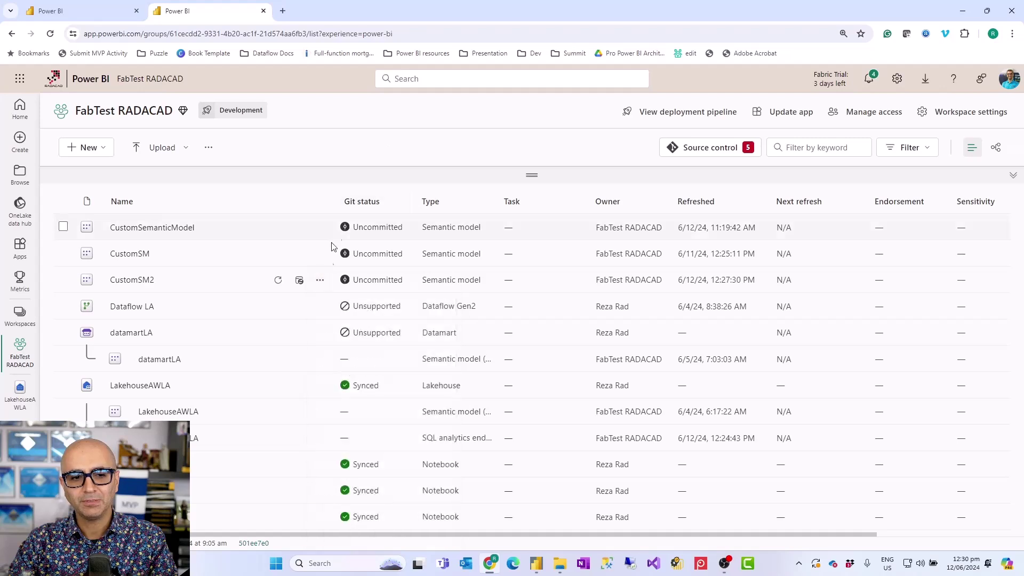
pyautogui.click(320, 283)
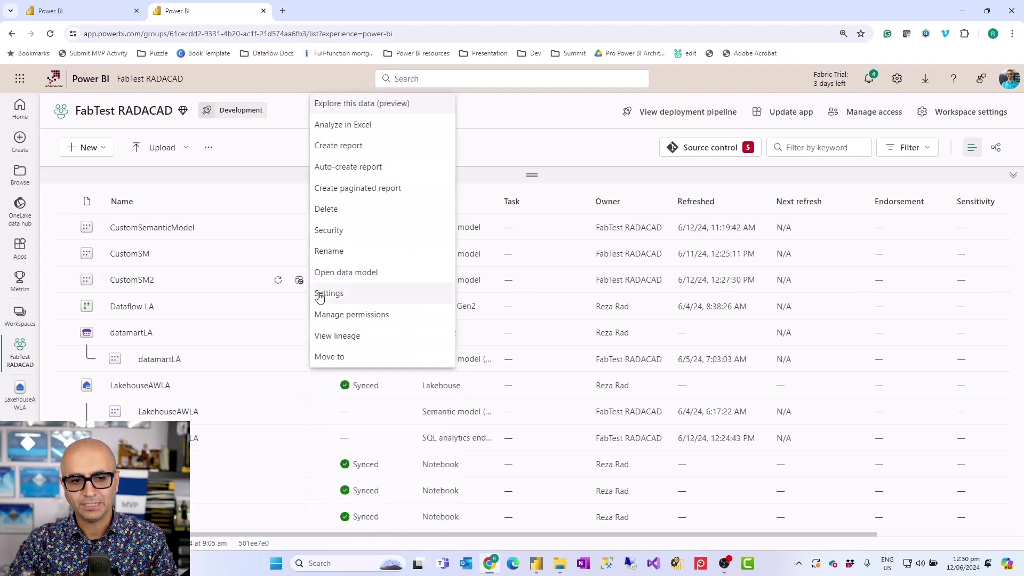
pyautogui.click(347, 273)
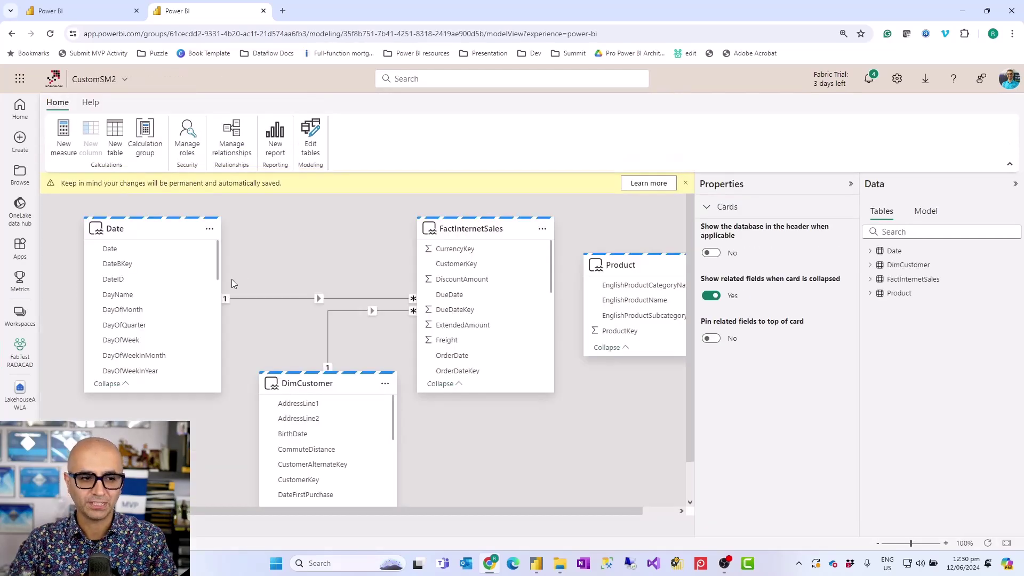
# Return to the FabTest RADACAD workspace and review the options for the default LakehouseAWLA semantic model.
pyautogui.click(13, 354)
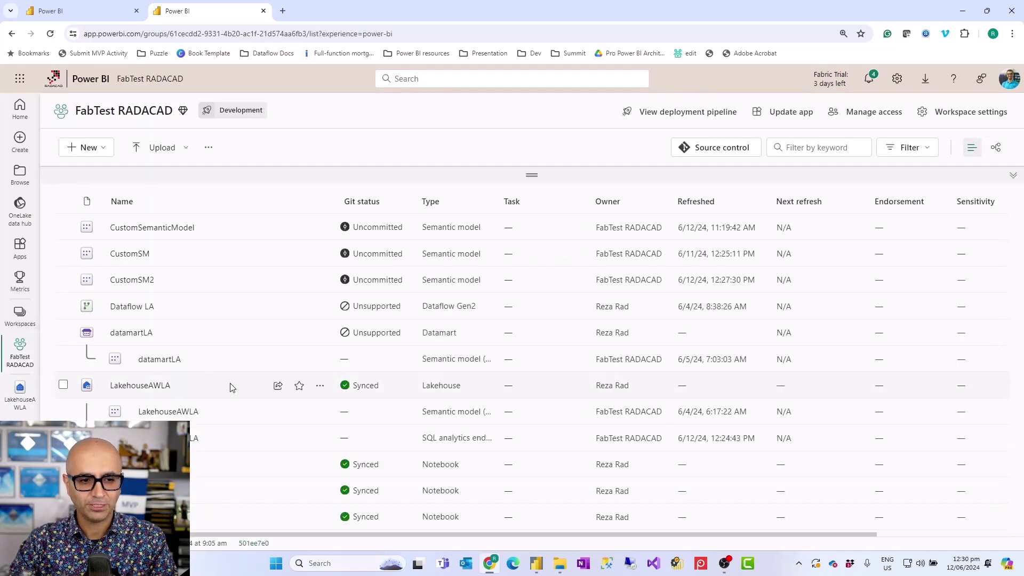
pyautogui.scroll(-1, 256, 395)
pyautogui.click(320, 358)
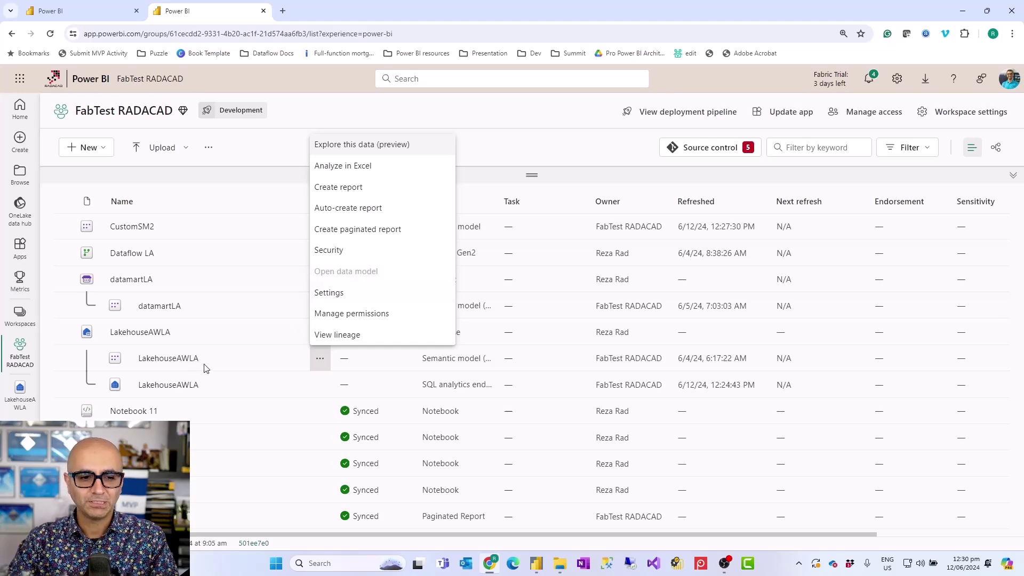
pyautogui.click(502, 152)
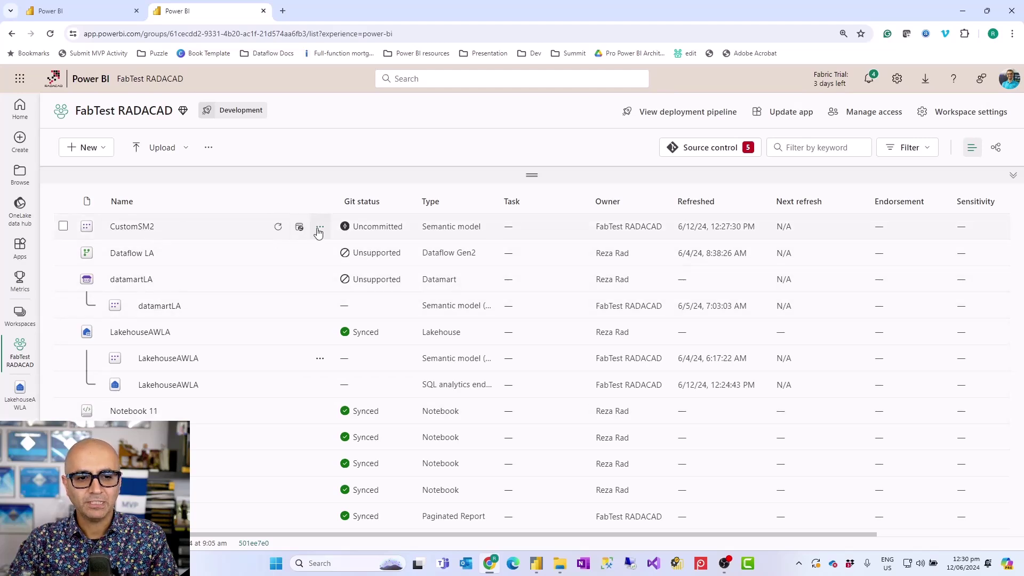
# Open the data model of CustomSM2 from the workspace and check the storage mode of its tables.
pyautogui.click(319, 229)
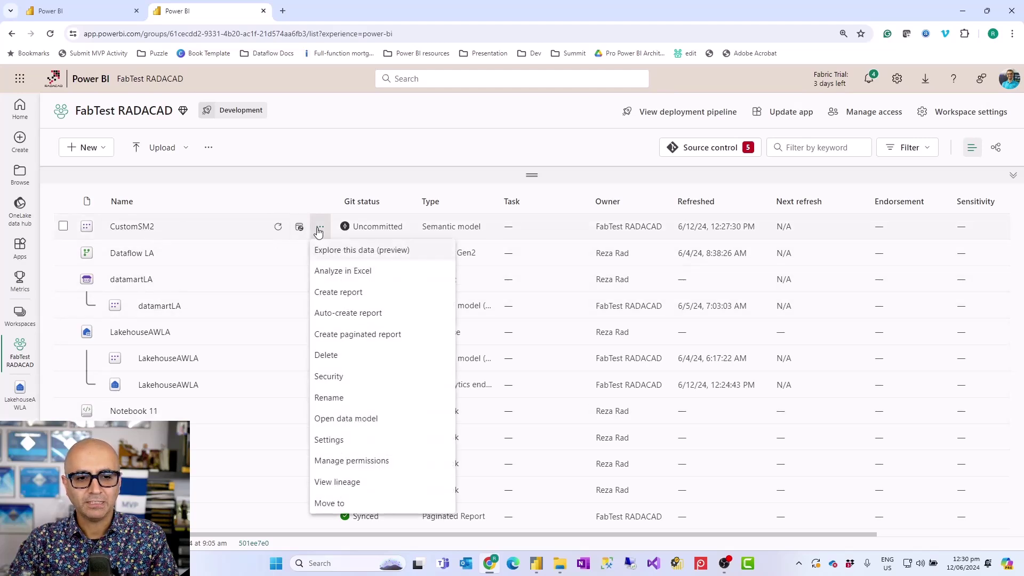
pyautogui.click(344, 420)
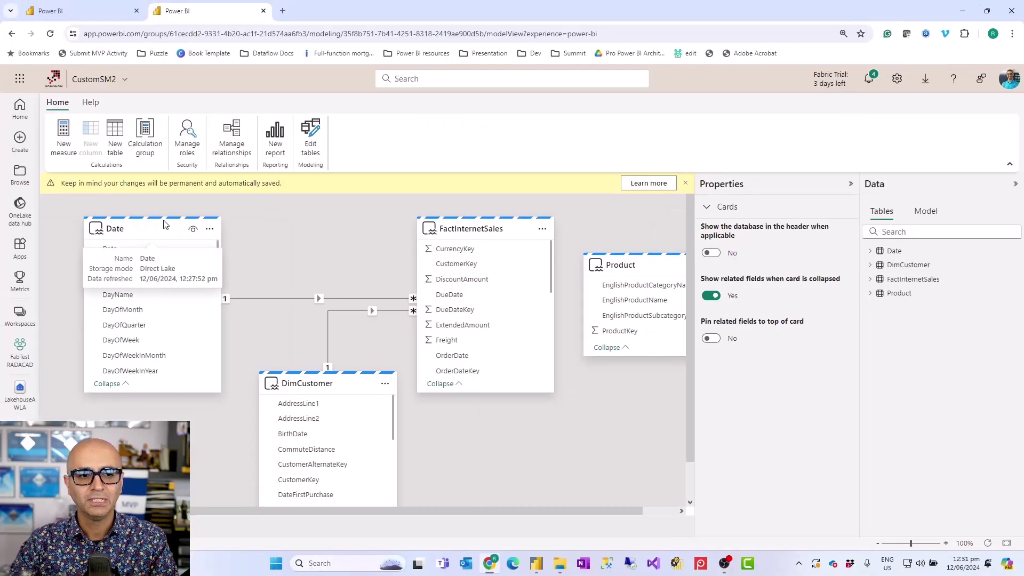
pyautogui.moveTo(500, 223)
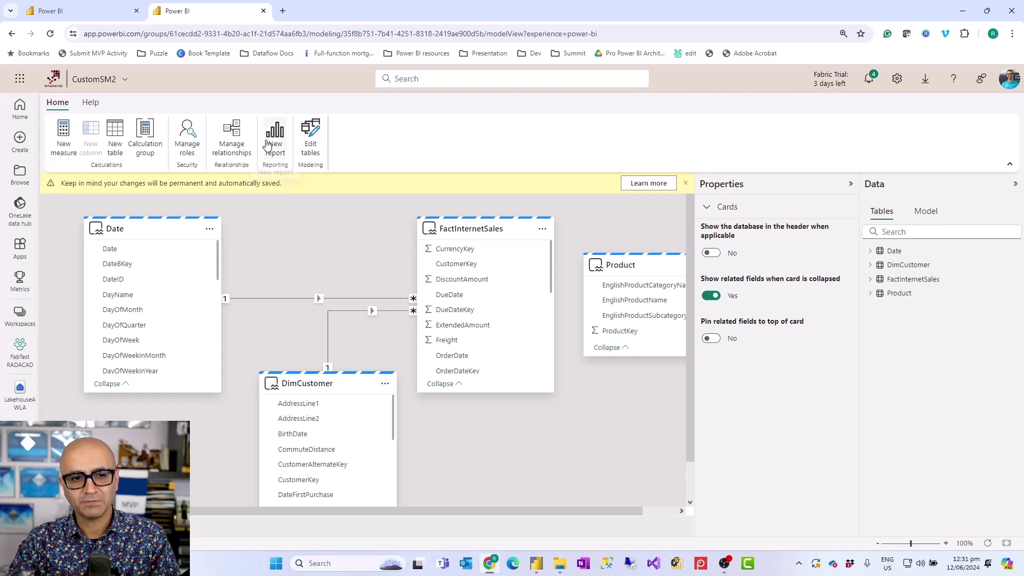
# Switch to Power BI Desktop to view the OneLake data hub source types, and return to the Power BI service in Chrome.
pyautogui.click(536, 564)
pyautogui.click(159, 73)
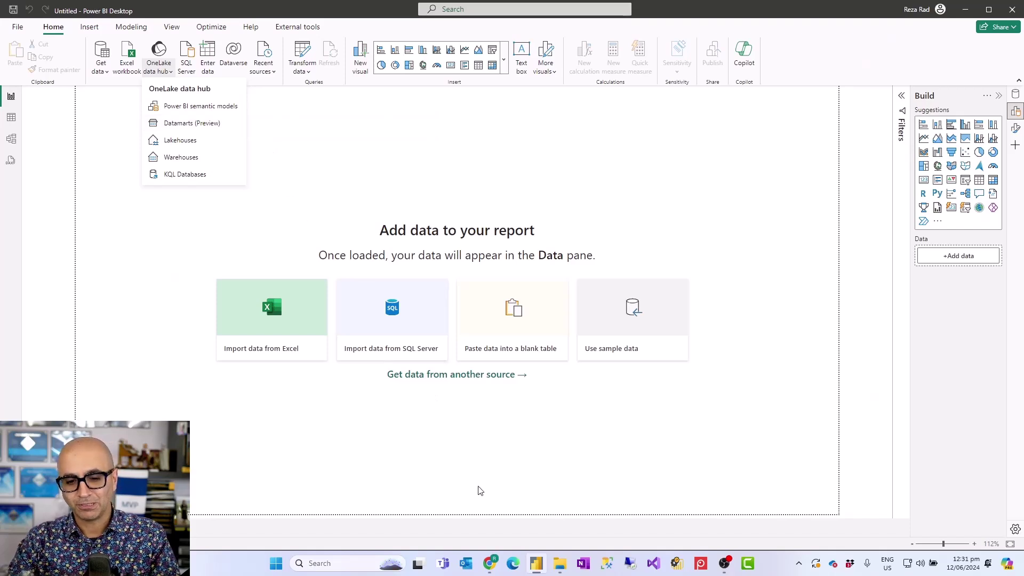
pyautogui.moveTo(490, 569)
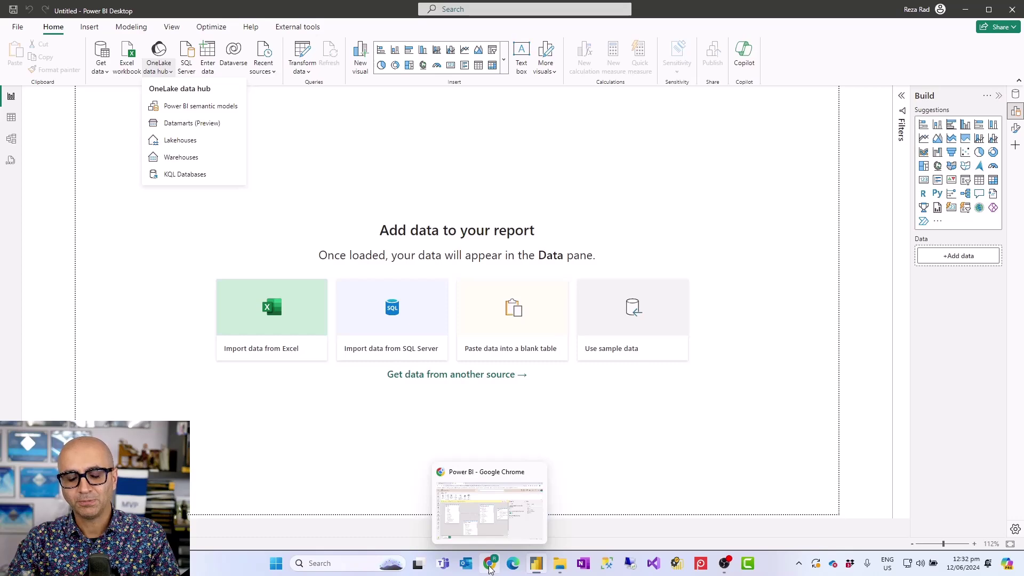
pyautogui.click(470, 512)
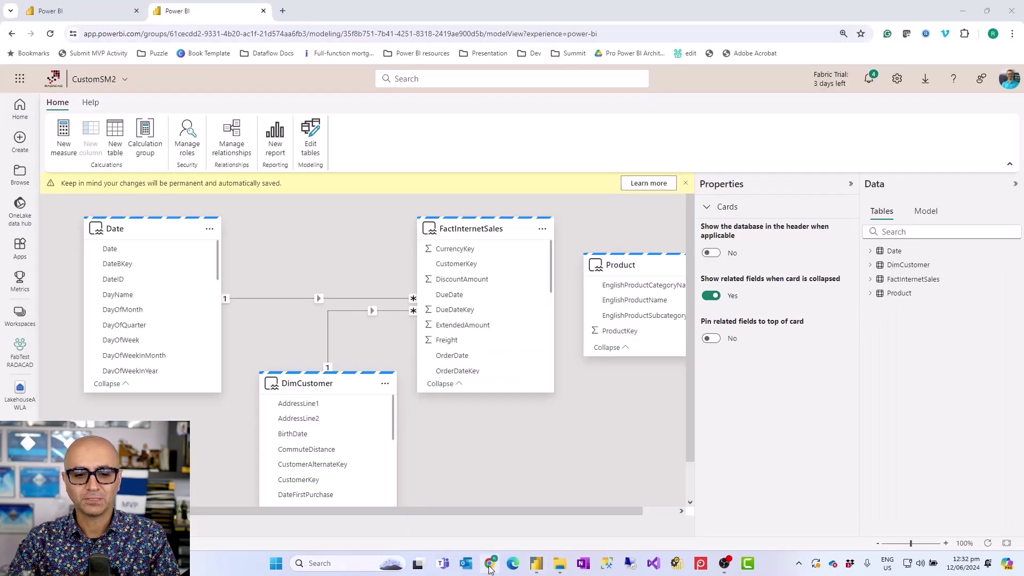
# View the lineage of CustomSemanticModel from the FabTest RADACAD workspace and examine its source lakehouse and downstream reports.
pyautogui.click(20, 353)
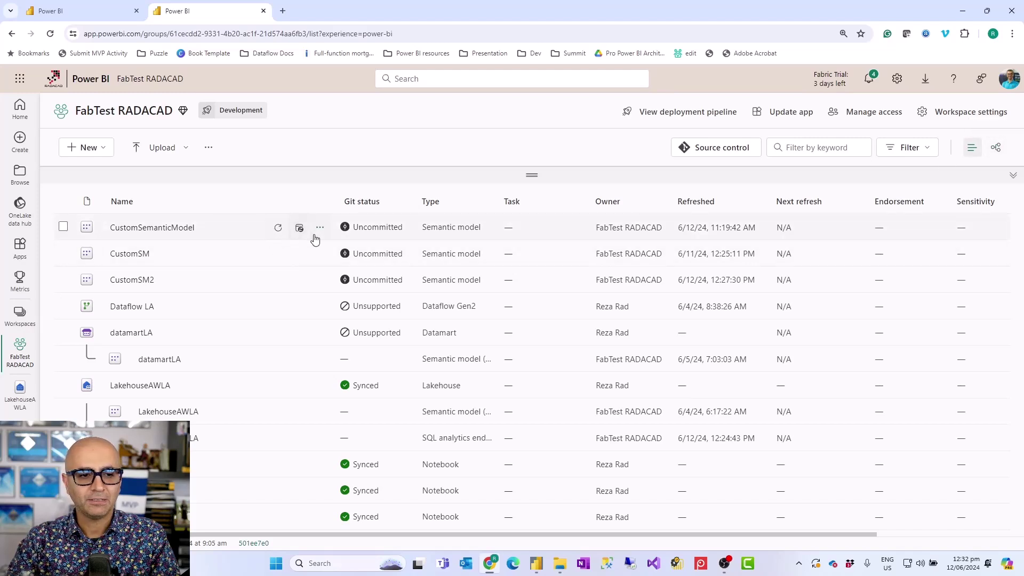
pyautogui.click(322, 228)
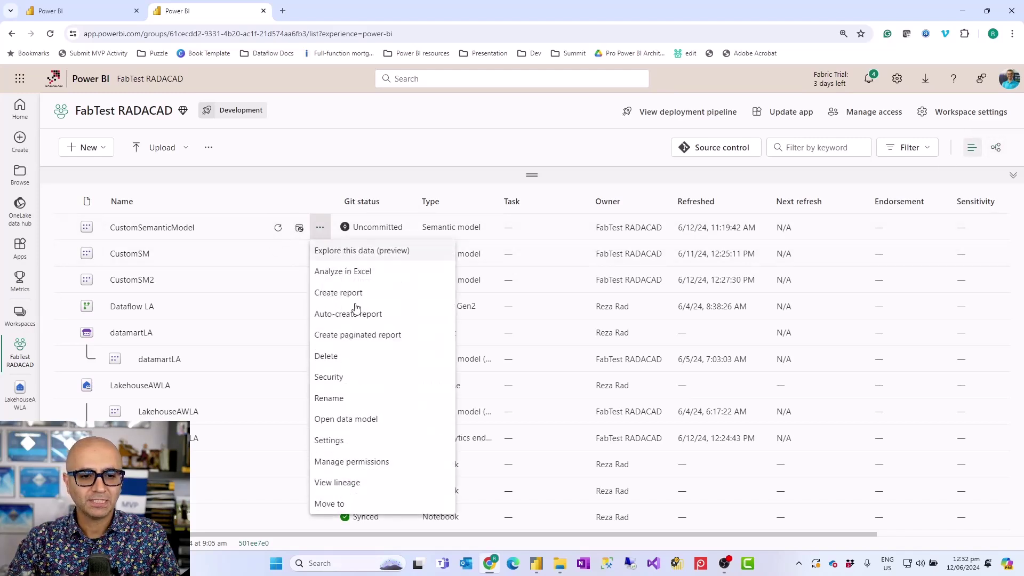
pyautogui.click(341, 483)
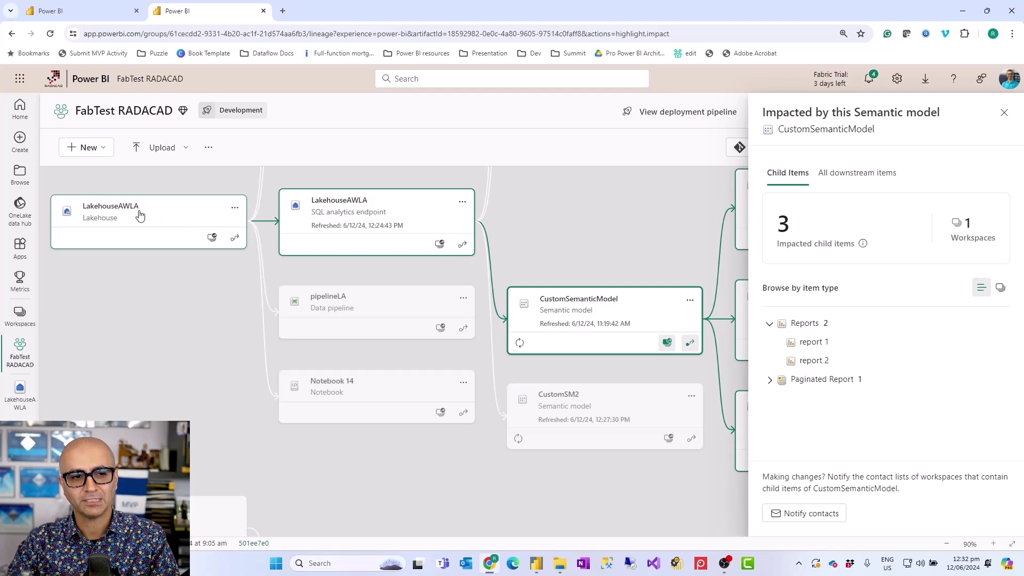
pyautogui.moveTo(652, 374); pyautogui.dragTo(468, 405)
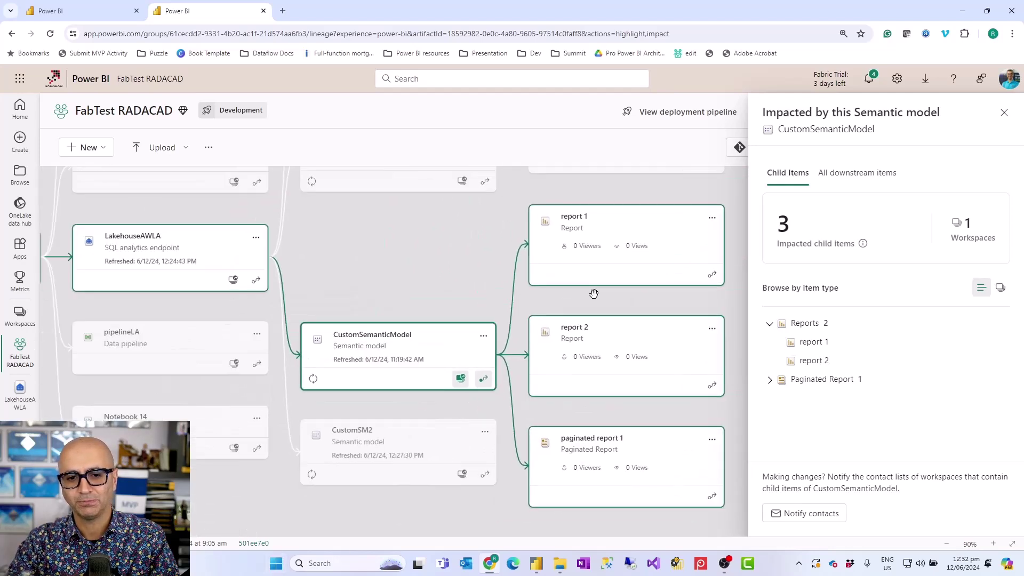
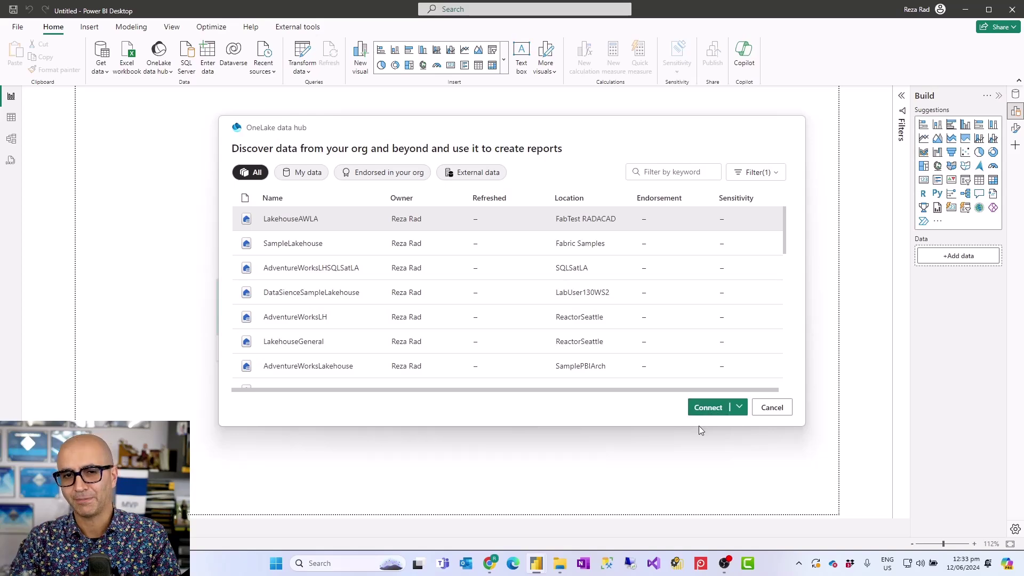
# Review the connection choices for LakehouseAWLA in Power BI Desktop, cancel without connecting, and return to the lineage view in Chrome.
pyautogui.click(739, 407)
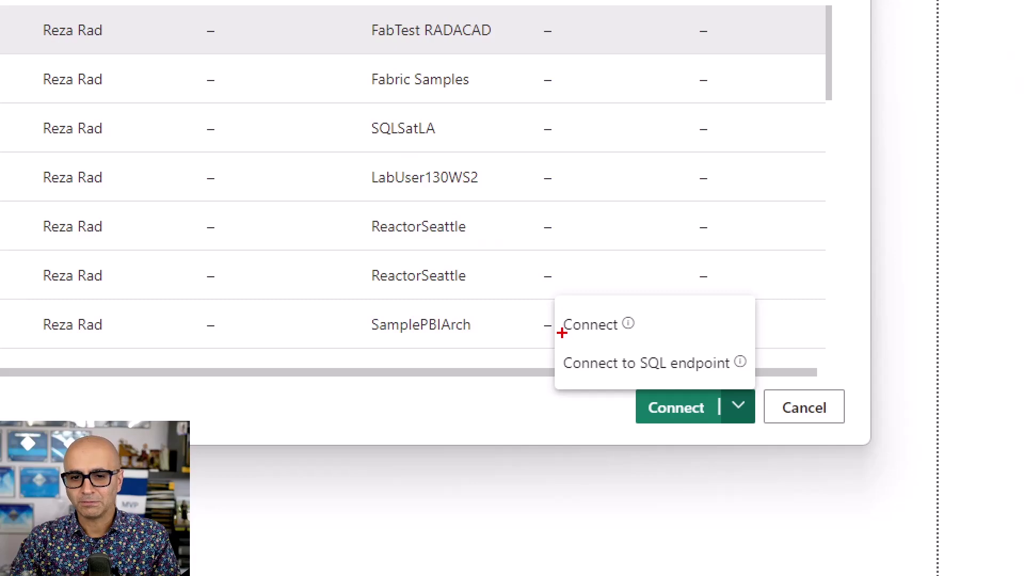
pyautogui.moveTo(551, 347); pyautogui.dragTo(755, 387)
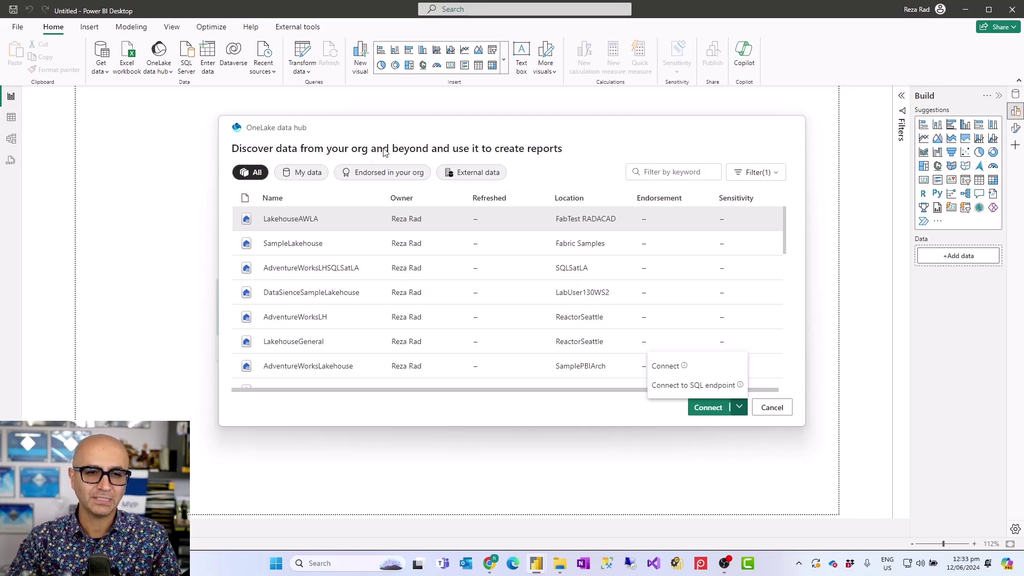
pyautogui.click(774, 407)
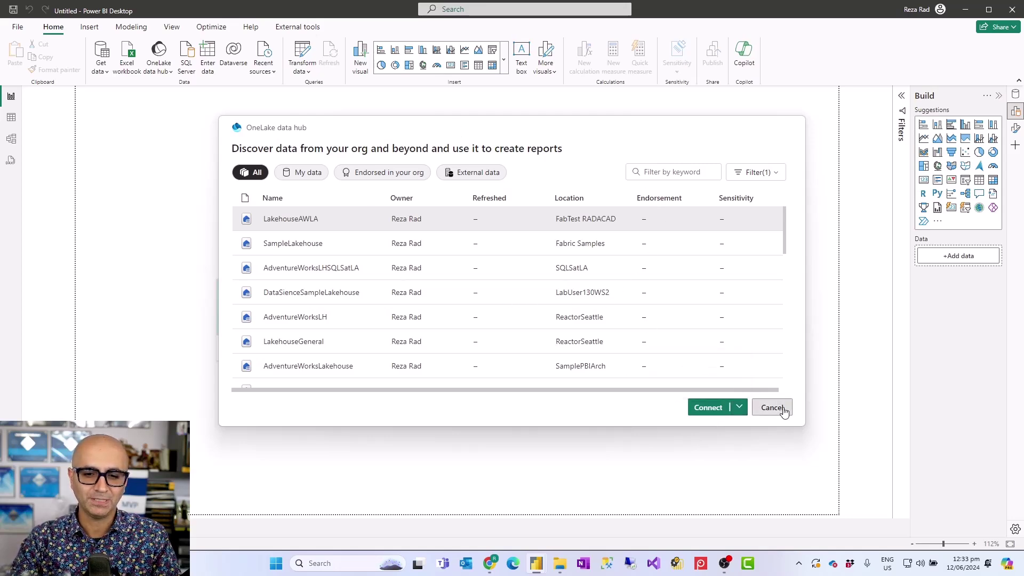
pyautogui.click(782, 410)
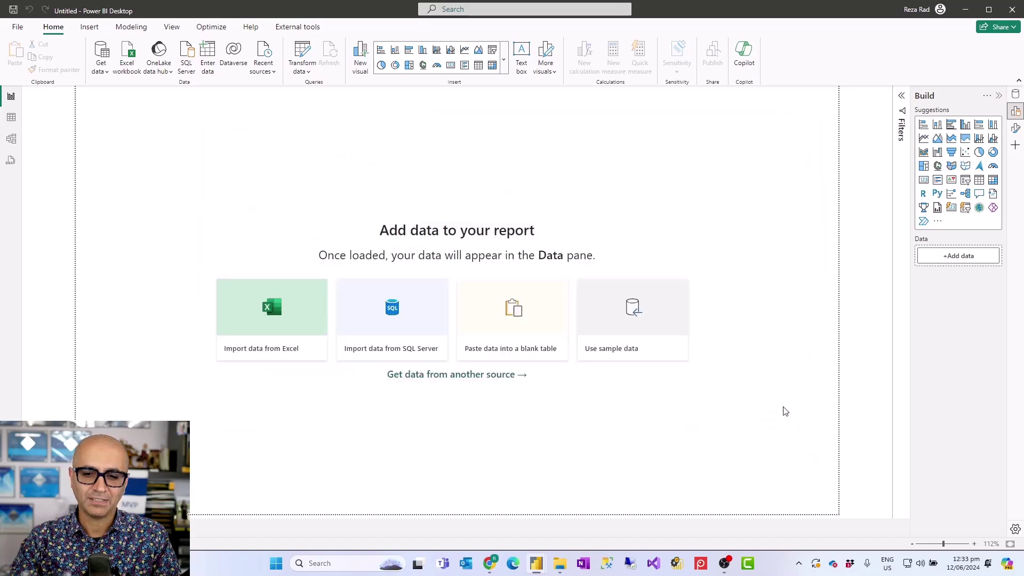
pyautogui.click(490, 564)
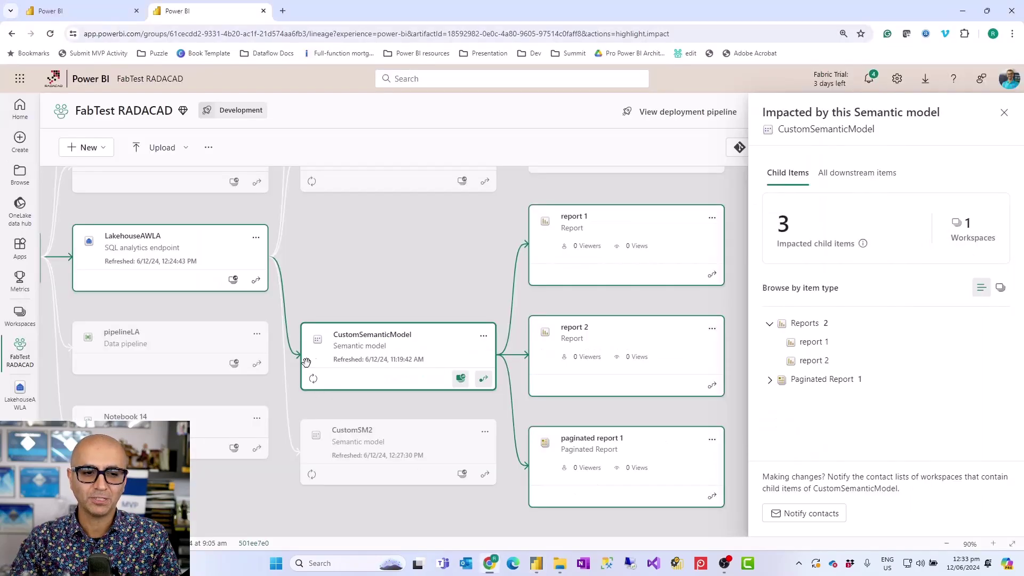